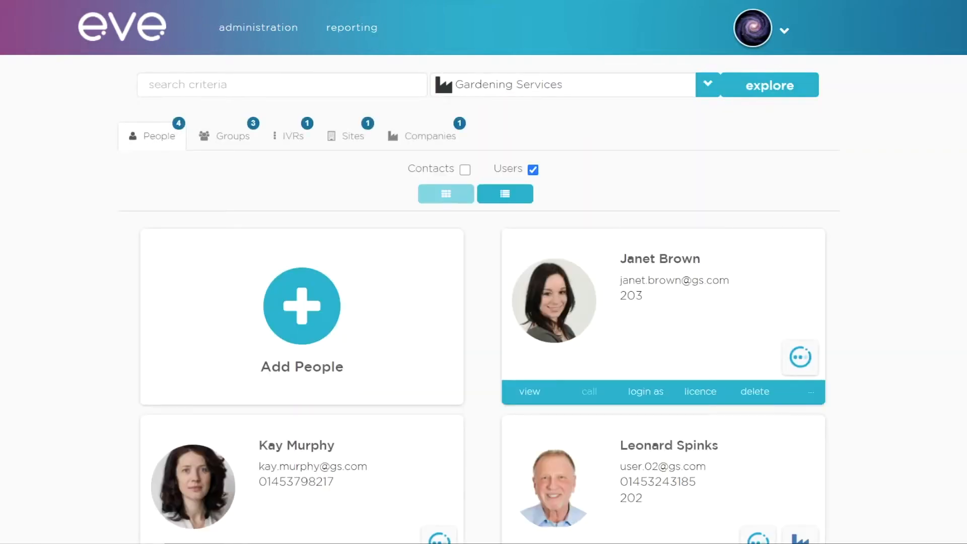
Start a new group for the company Gardening Services as a call queue of the Advanced type.
left_click(226, 136)
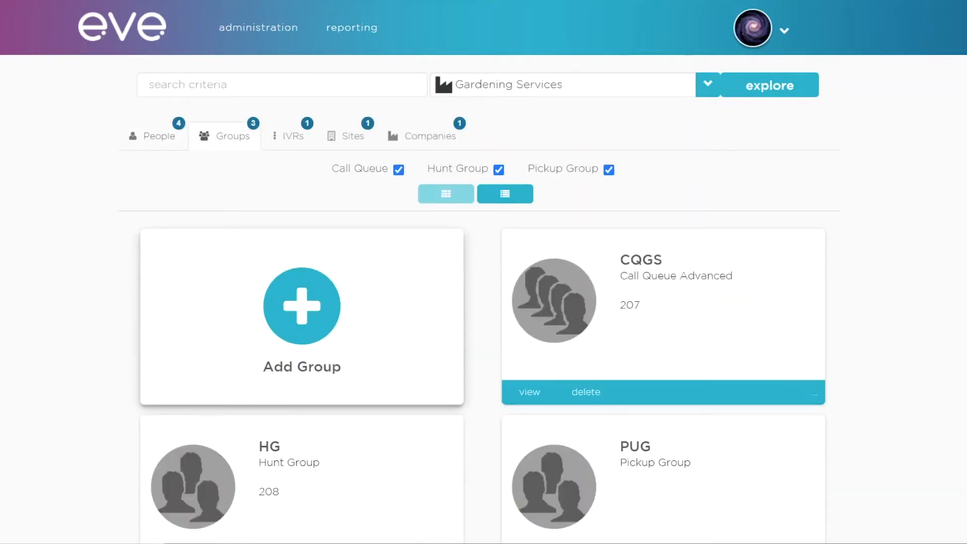
left_click(302, 305)
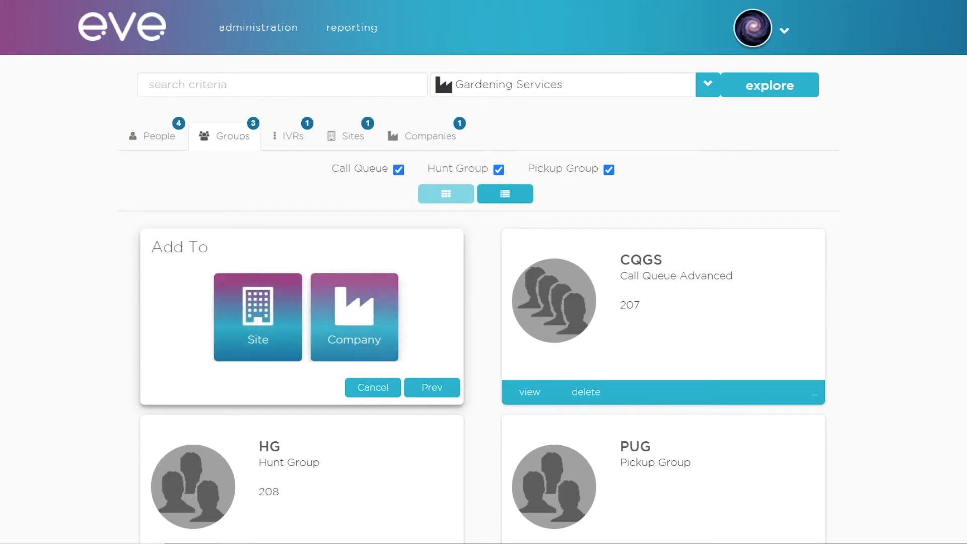
left_click(354, 318)
left_click(404, 275)
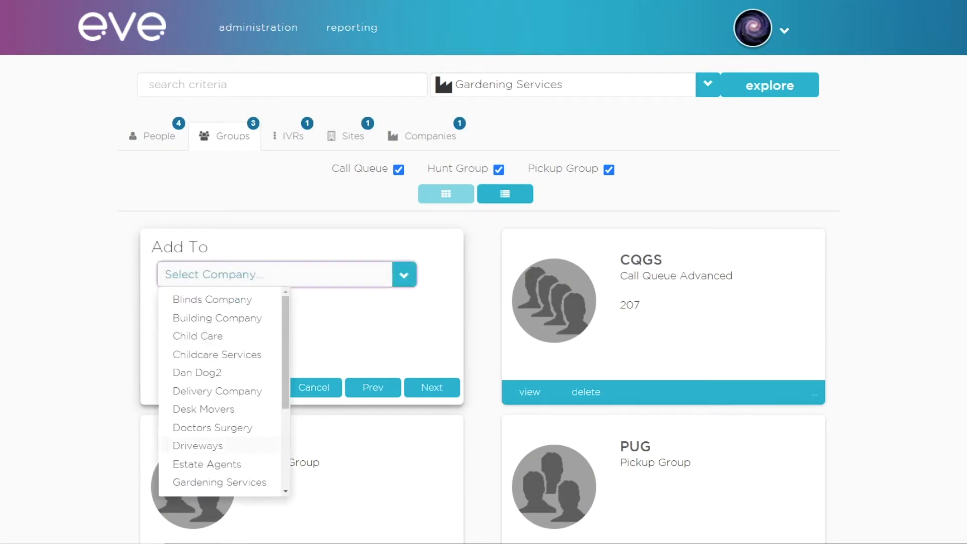
left_click(219, 482)
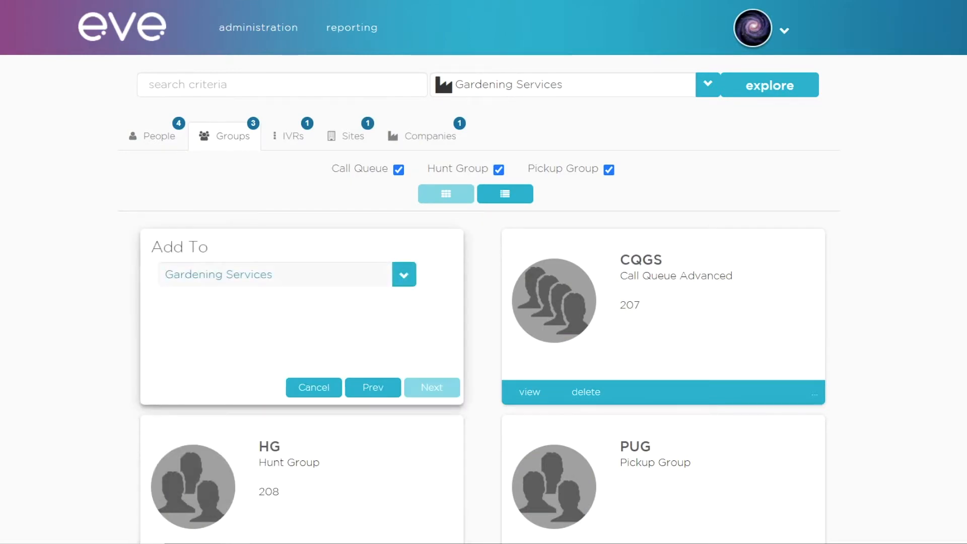
left_click(431, 388)
left_click(398, 317)
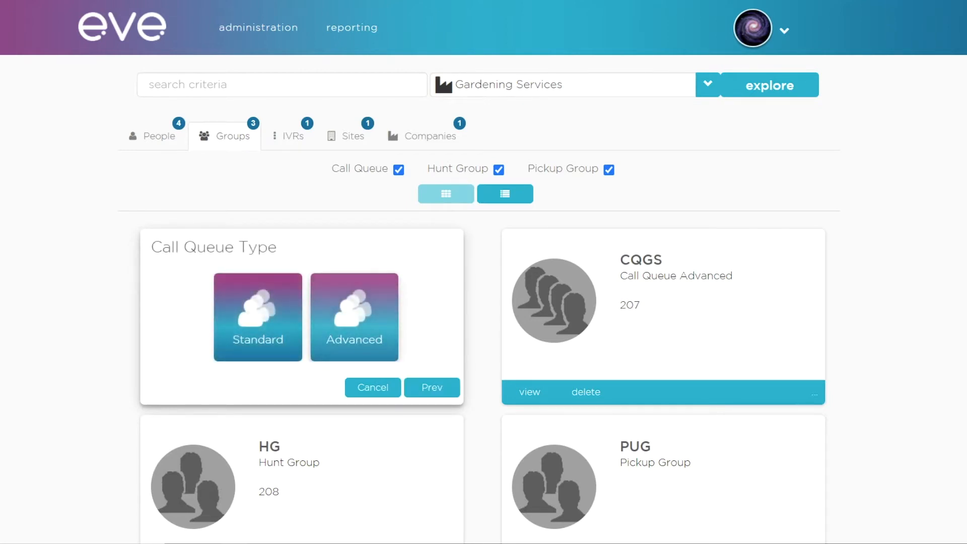
left_click(354, 317)
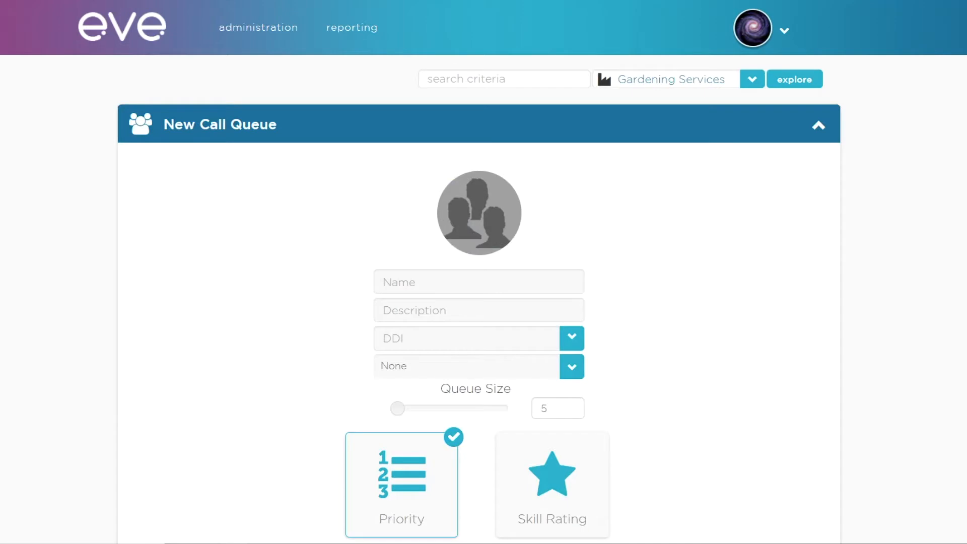
Name the new queue "call Queue" and assign it DDI 204.
left_click(383, 282)
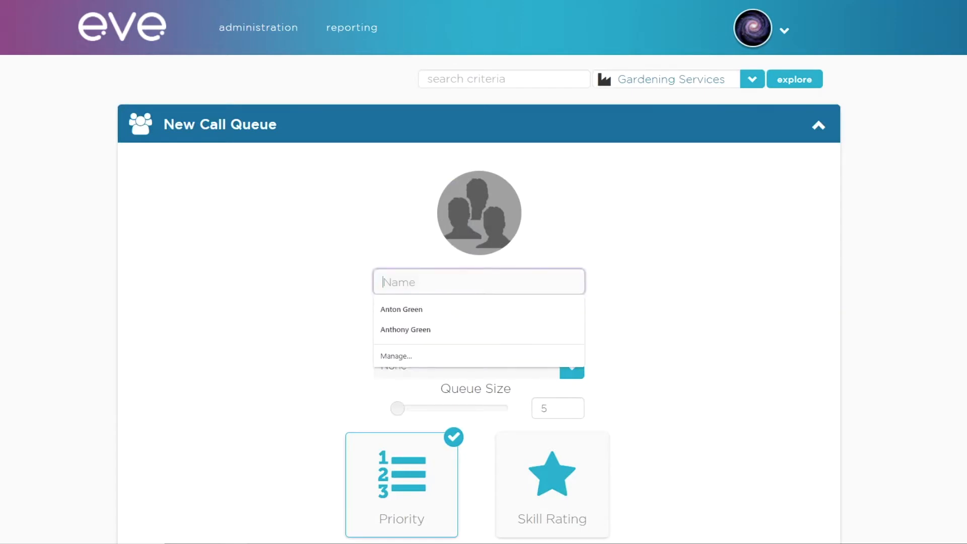
type("call")
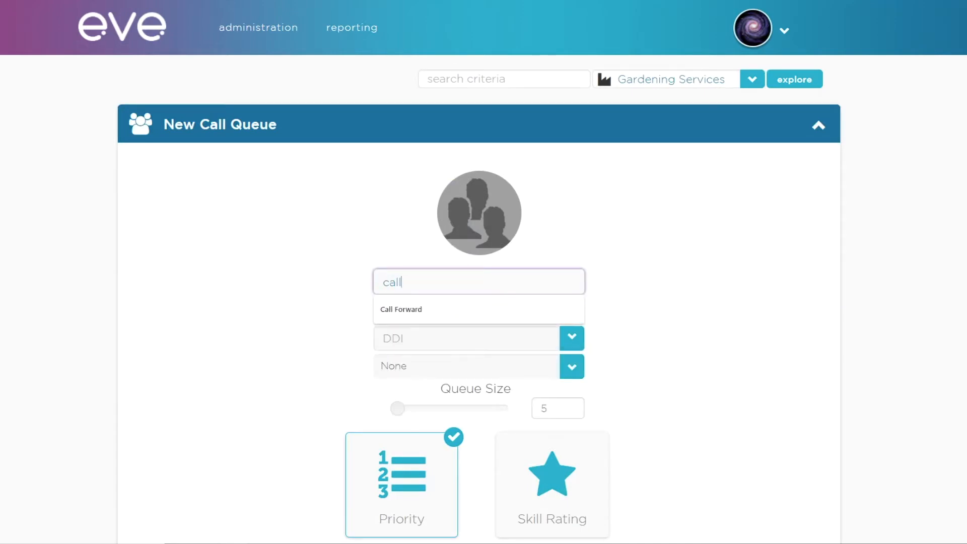
type(" Queue")
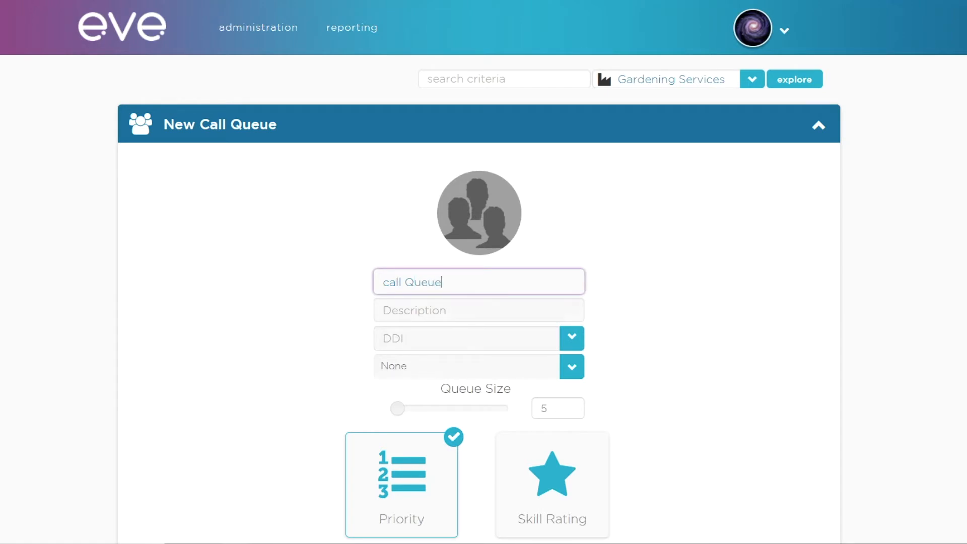
left_click(571, 337)
key("Down")
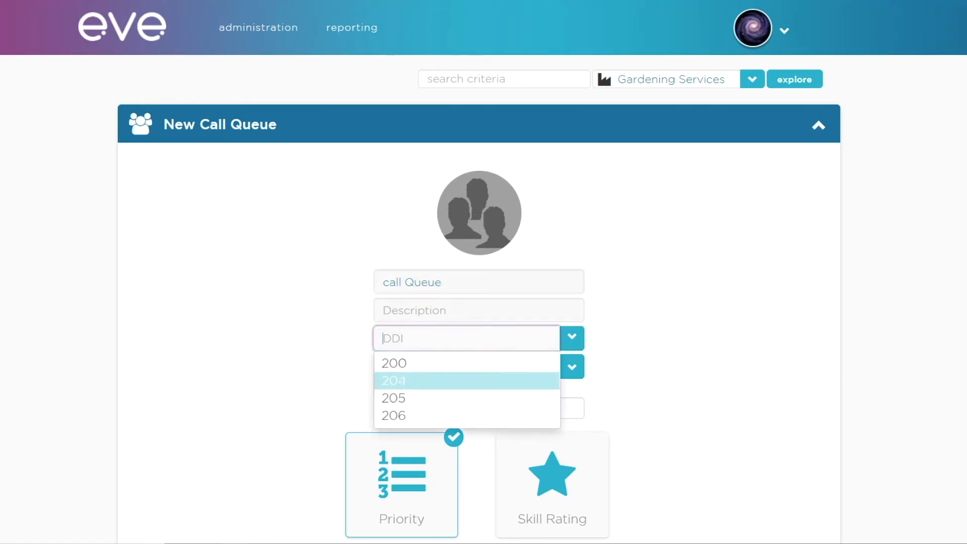
key("Return")
scroll(483, 272, "down", 1)
scroll(483, 272, "down", 1)
left_click(571, 254)
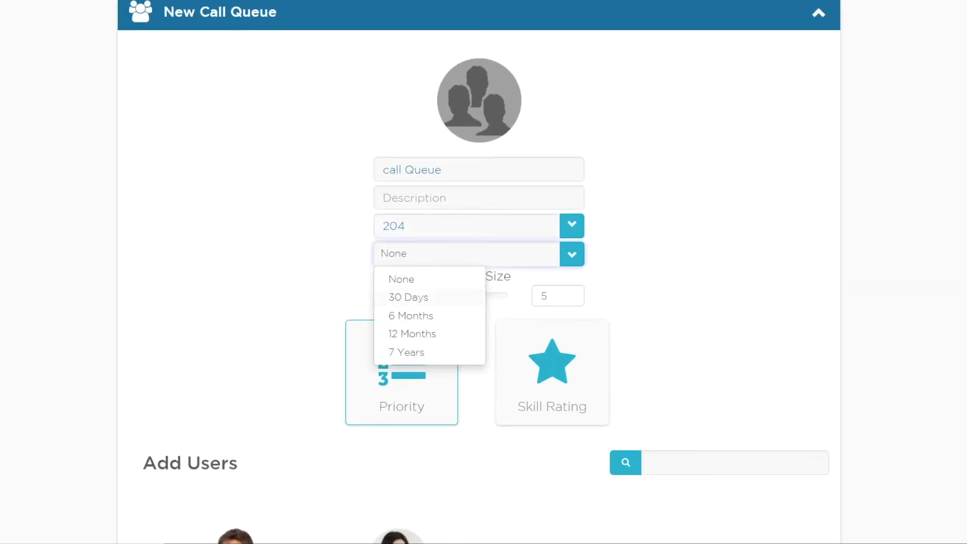
key("Escape")
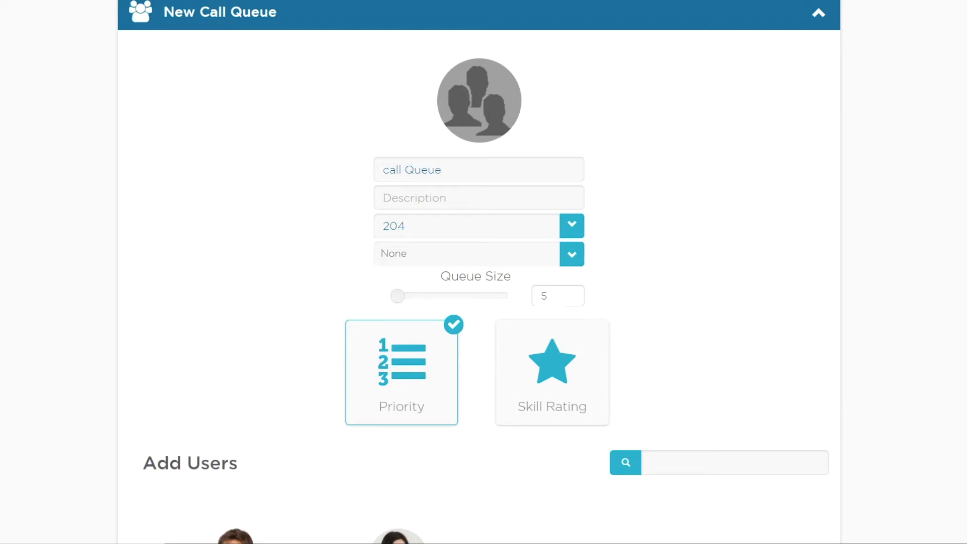
mouse_move(397, 295)
left_mouse_down()
mouse_move(507, 295)
mouse_move(398, 296)
left_mouse_up()
Try the Skill Rating option for the queue and switch it back to Priority.
scroll(481, 272, "down", 2)
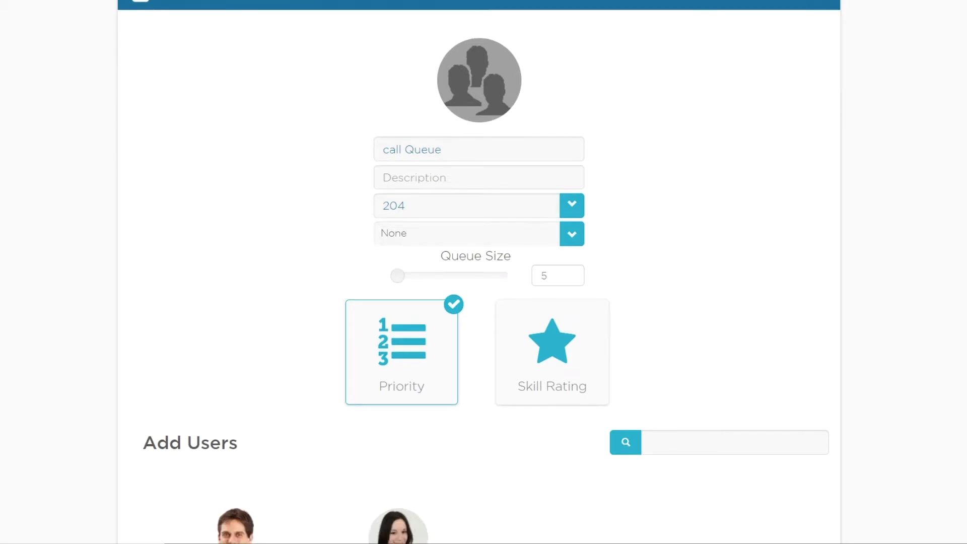
scroll(482, 272, "down", 1)
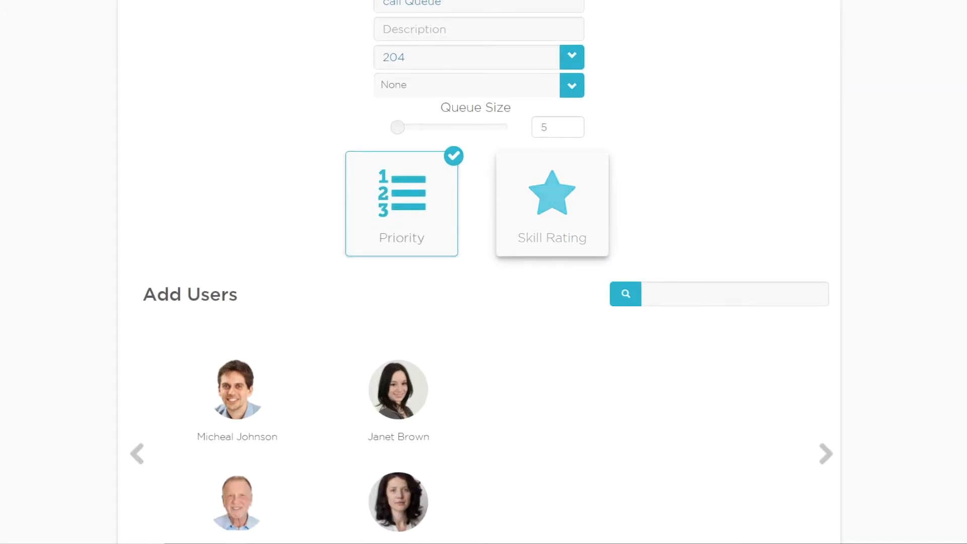
left_click(552, 203)
left_click(401, 204)
left_click(551, 203)
left_click(402, 204)
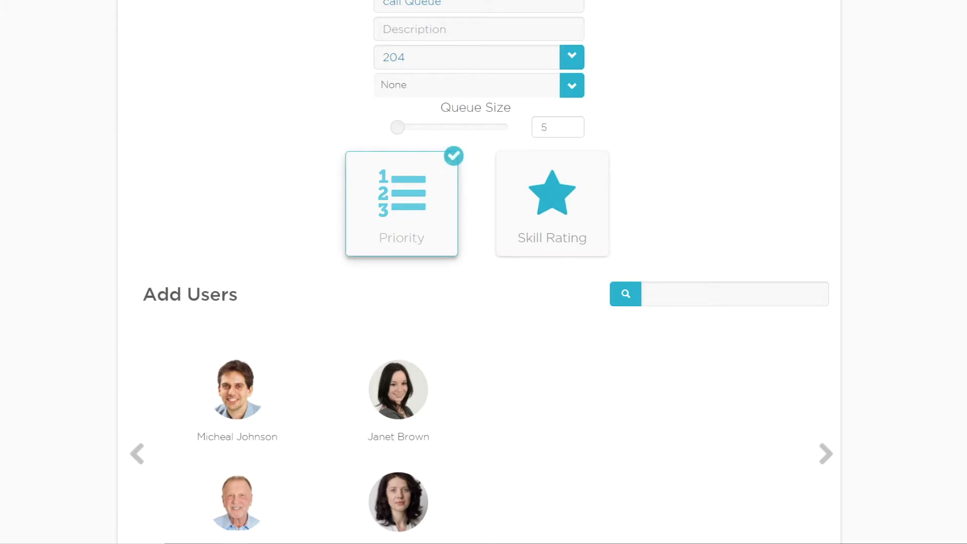
Select all four listed users as members of the call queue.
scroll(481, 272, "down", 3)
left_click(237, 221)
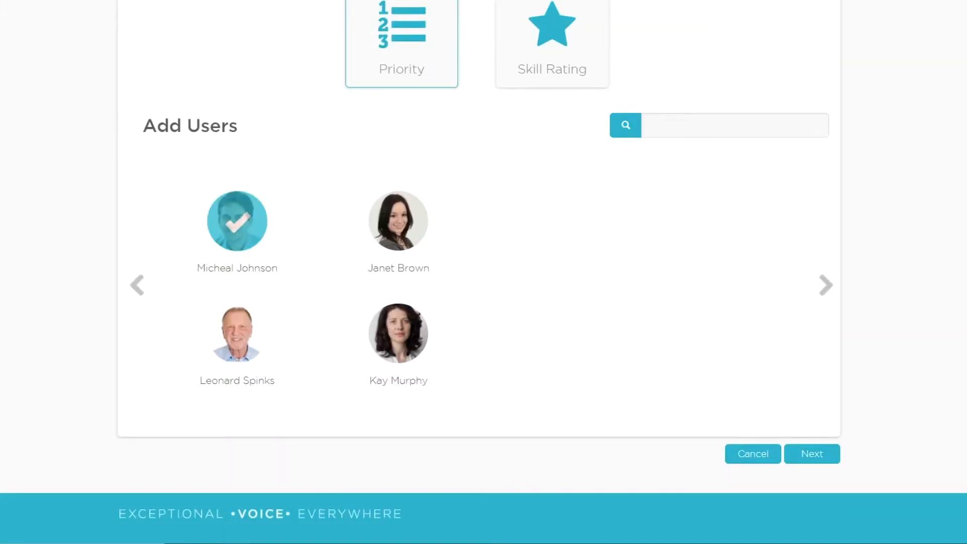
left_click(237, 333)
left_click(398, 334)
left_click(398, 221)
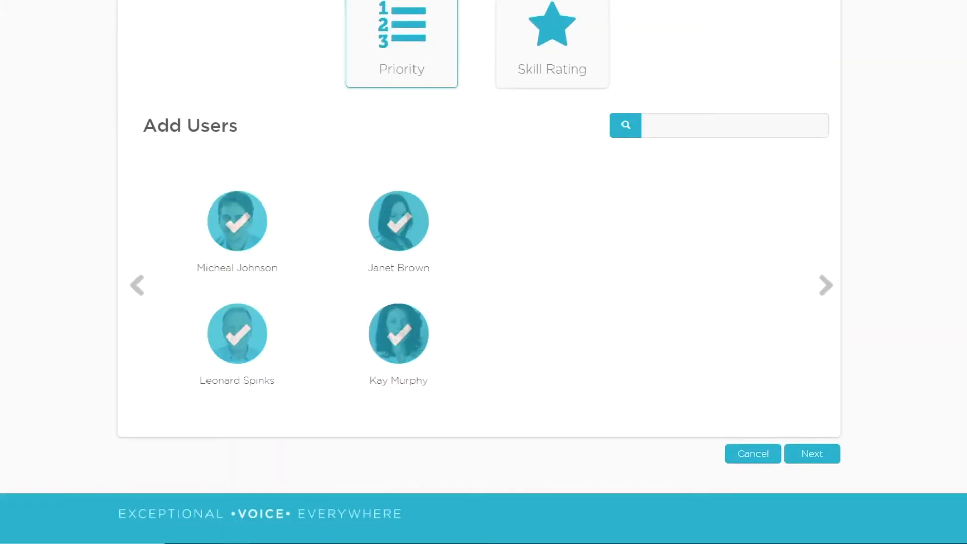
scroll(483, 272, "up", 2)
scroll(483, 272, "down", 3)
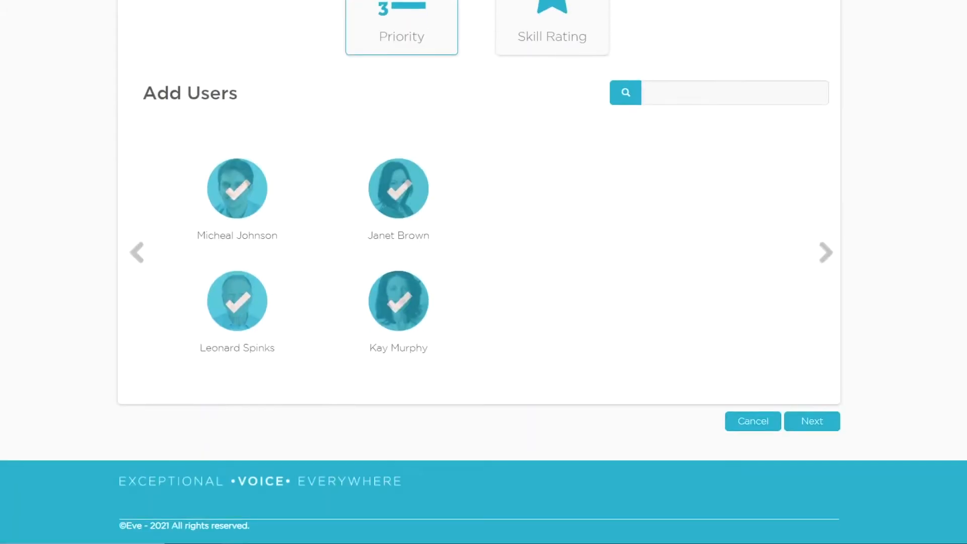
Try reordering the queue members on the Set Order page and return to the queue details.
left_click(811, 421)
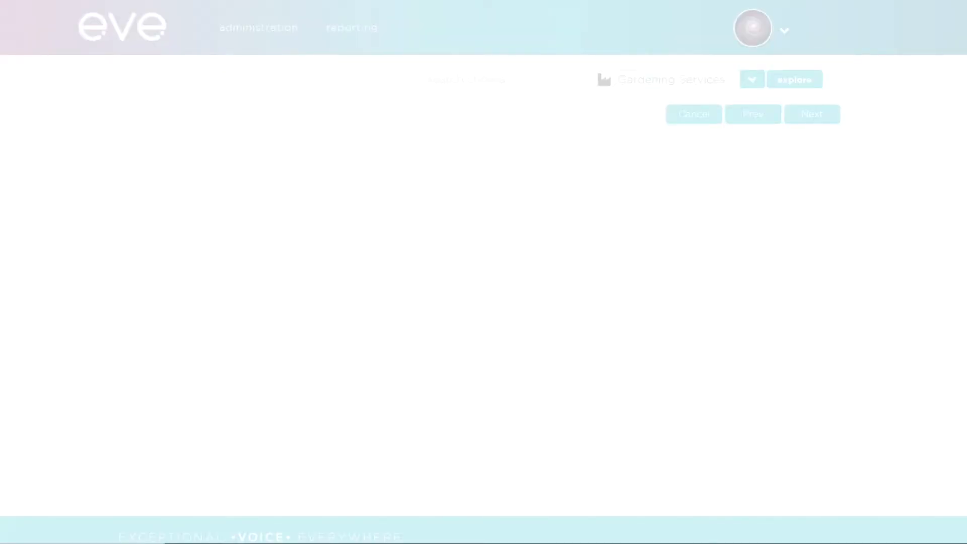
left_click_drag(204, 214, 415, 216)
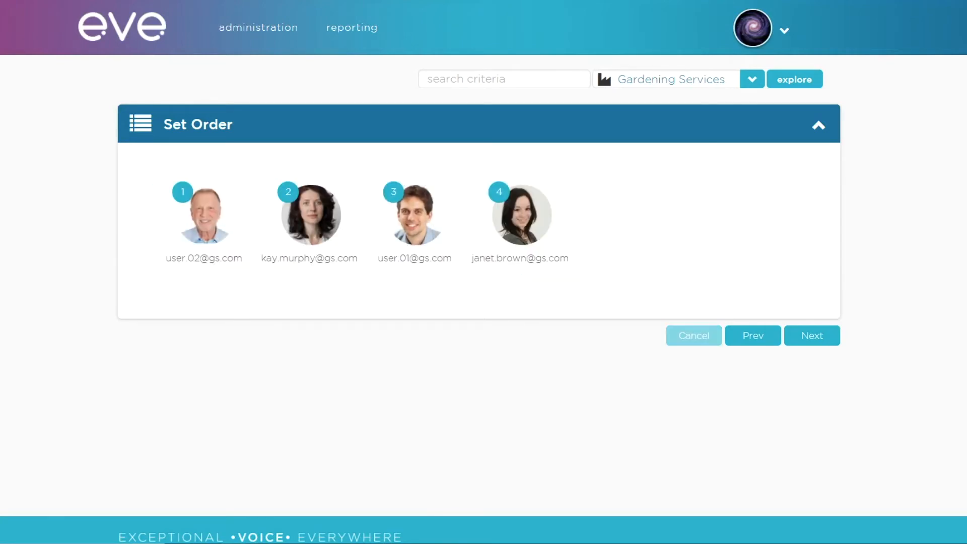
left_click(752, 335)
Switch the queue from Priority to Skill Rating and continue to the skill assignment page.
scroll(483, 272, "down", 2)
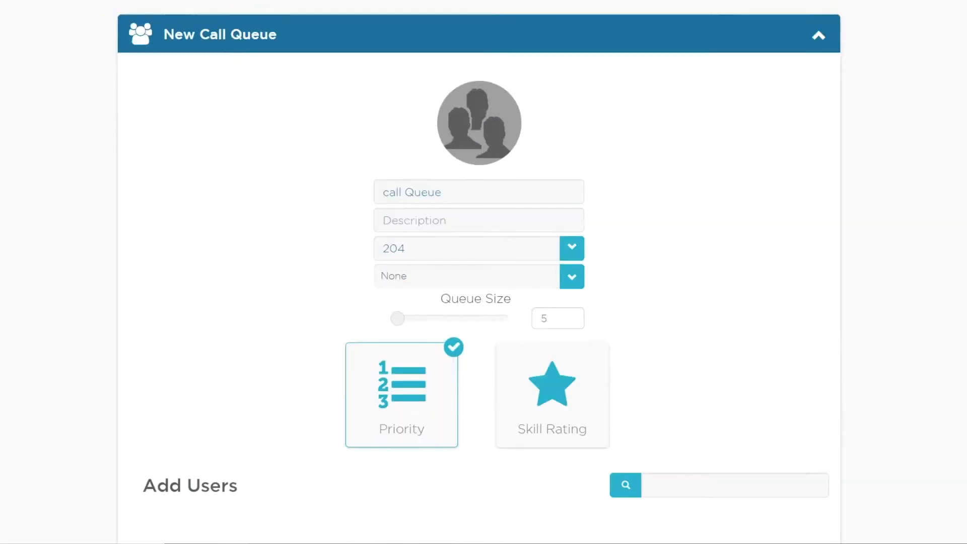
scroll(484, 272, "down", 3)
left_click(552, 258)
scroll(484, 272, "down", 4)
scroll(483, 272, "down", 1)
left_click(811, 421)
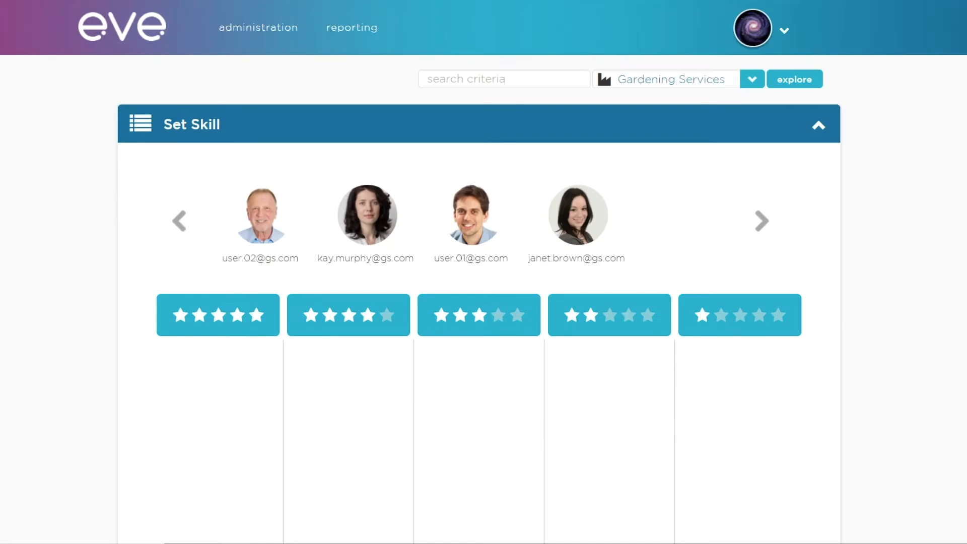
Rate two of the agents five stars, one four stars and one three stars, and continue to the agent settings.
left_click_drag(261, 217, 218, 385)
left_click_drag(367, 216, 353, 390)
left_click_drag(261, 216, 218, 481)
left_click_drag(260, 217, 453, 382)
scroll(484, 272, "down", 4)
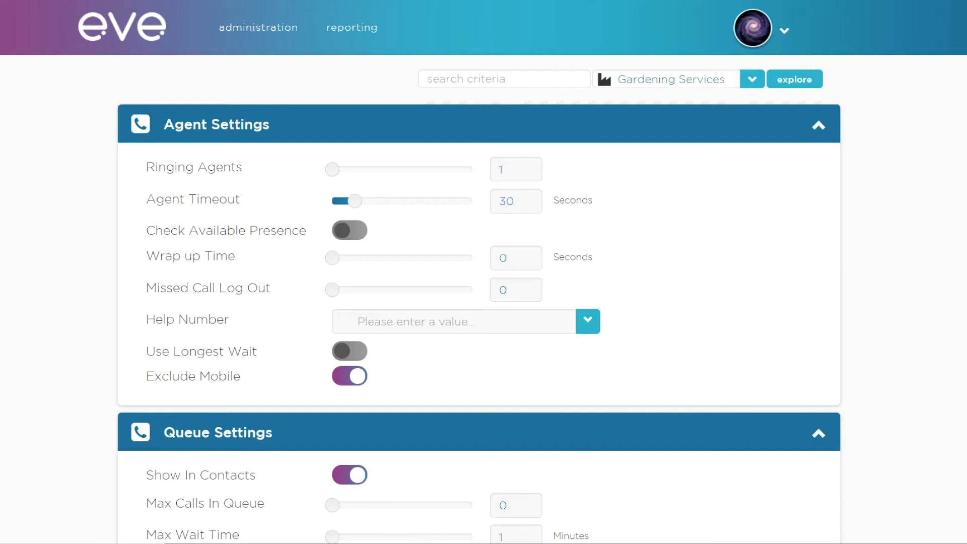
Set the agent timeout to 9 seconds.
mouse_move(332, 169)
left_mouse_down()
mouse_move(342, 169)
mouse_move(332, 169)
left_mouse_up()
double_click(510, 201)
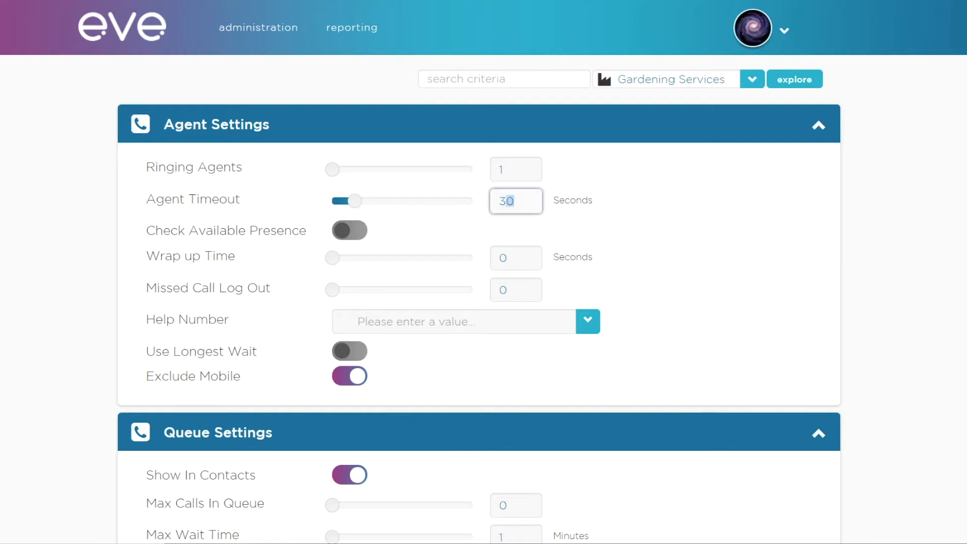
type("9")
key("Tab")
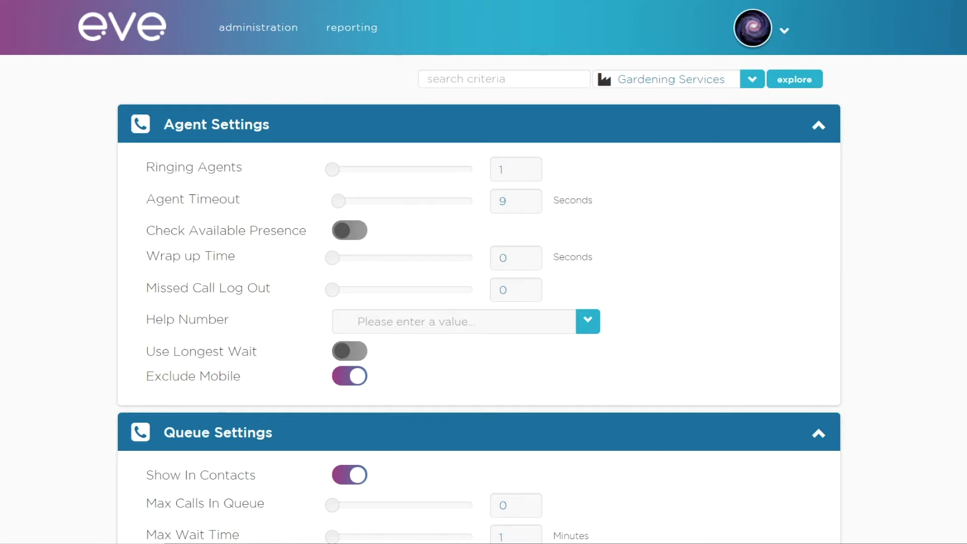
Try the available presence check and a 20-second wrap-up time, setting them back to off and 0.
key("space")
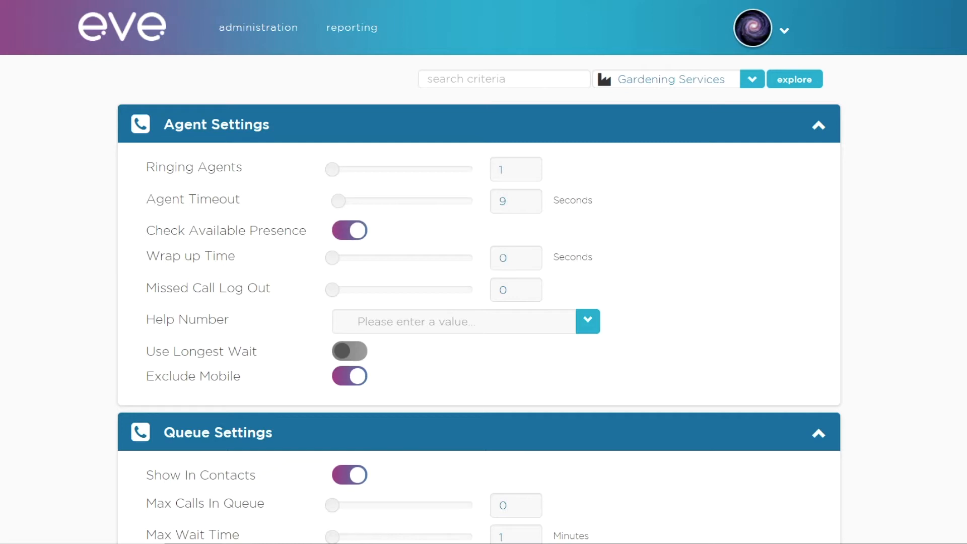
key("space")
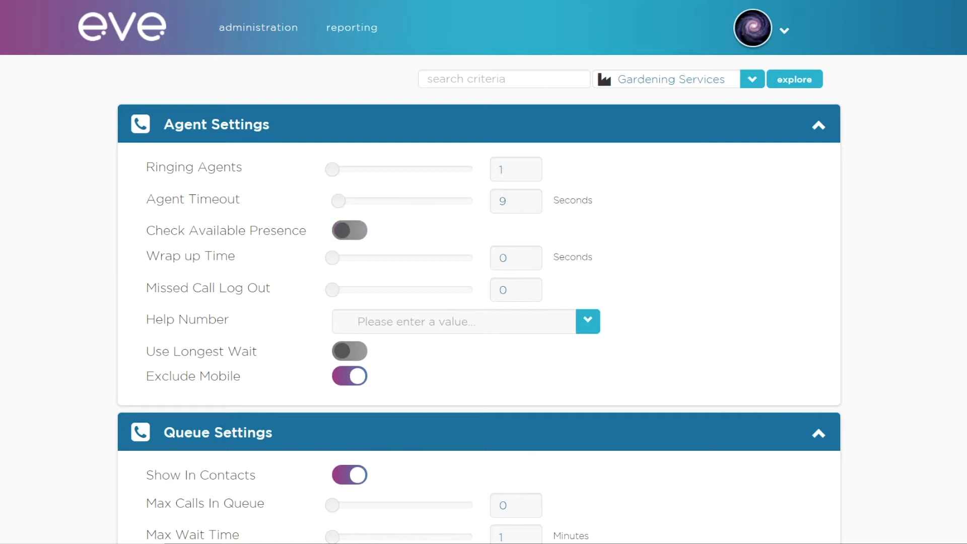
scroll(484, 272, "down", 1)
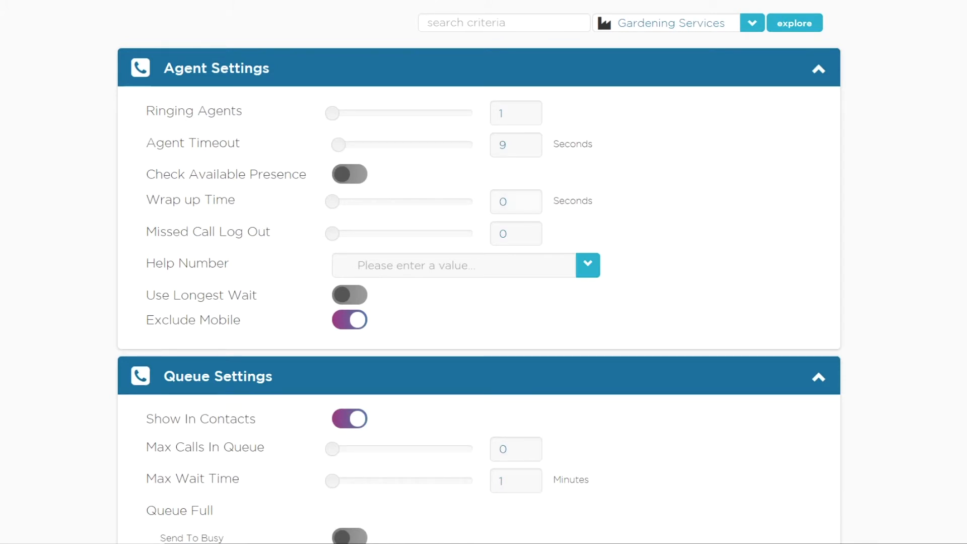
left_click(515, 202)
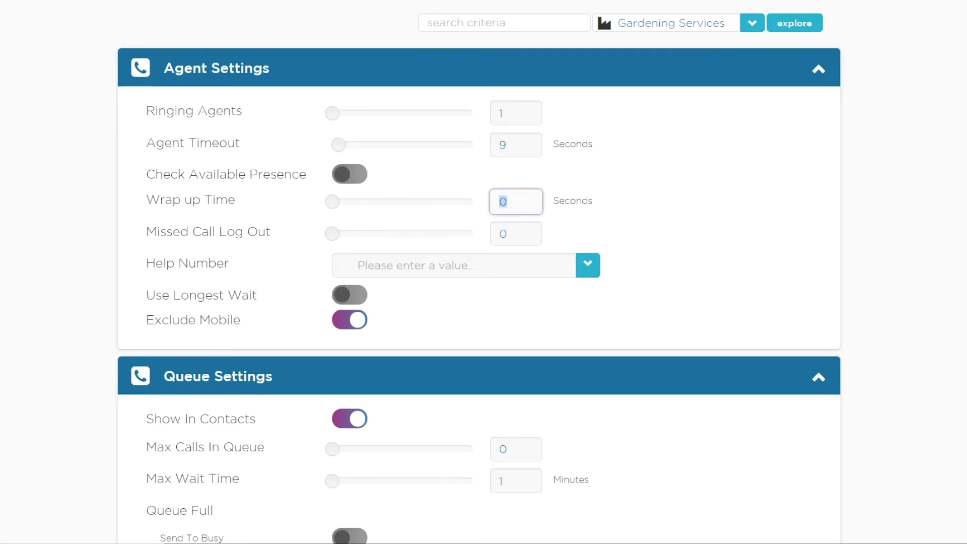
type("20")
key("Tab")
left_click(515, 201)
type("0")
key("Tab")
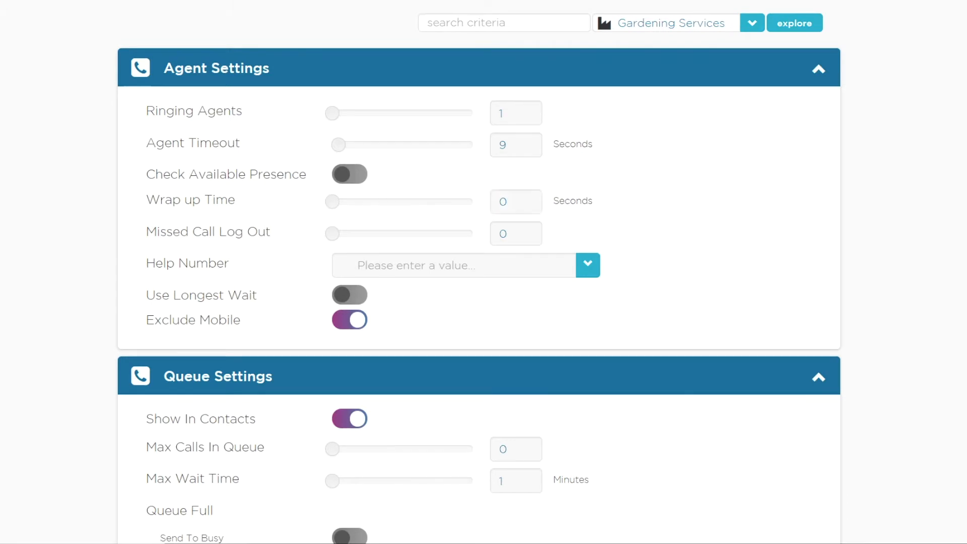
Try a missed call log out value of 20 and set it back to 0.
scroll(479, 272, "down", 2)
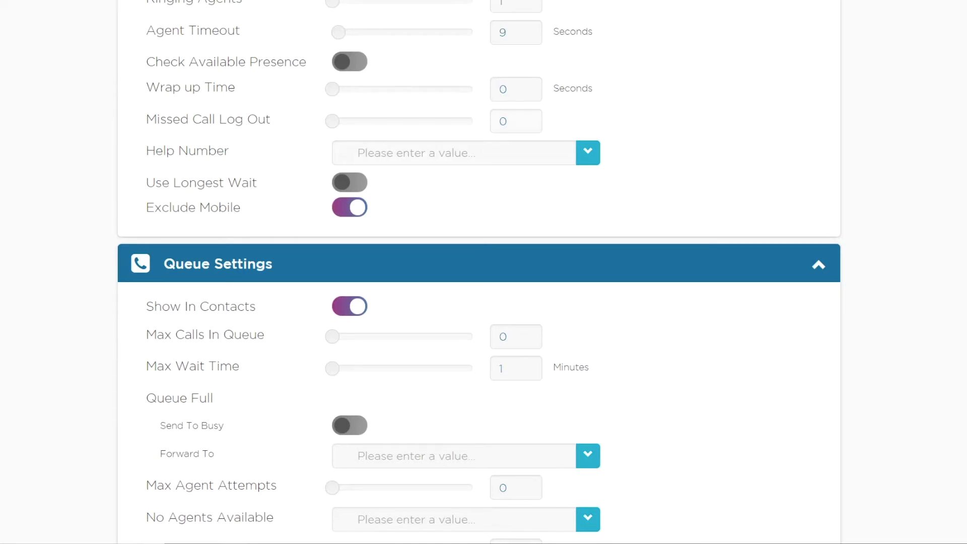
double_click(503, 121)
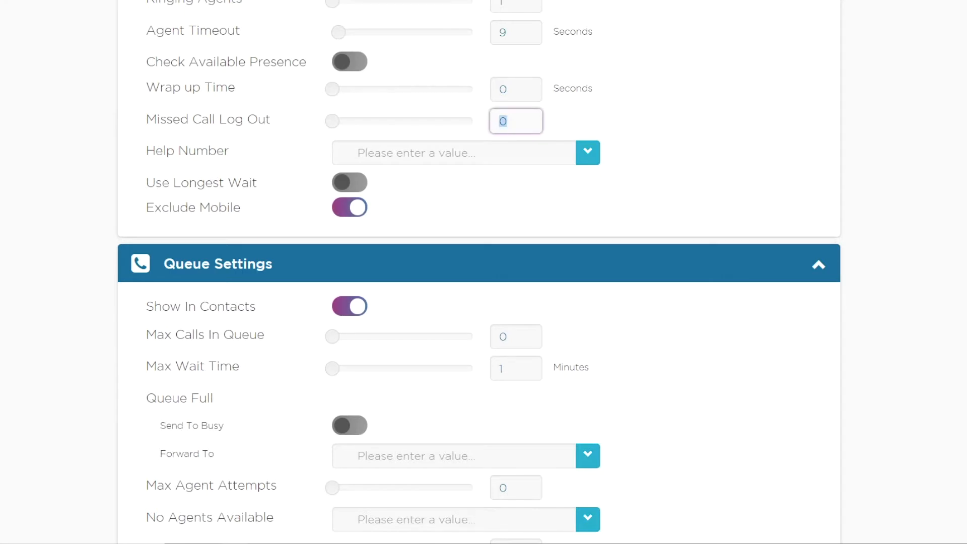
type("20")
key("Tab")
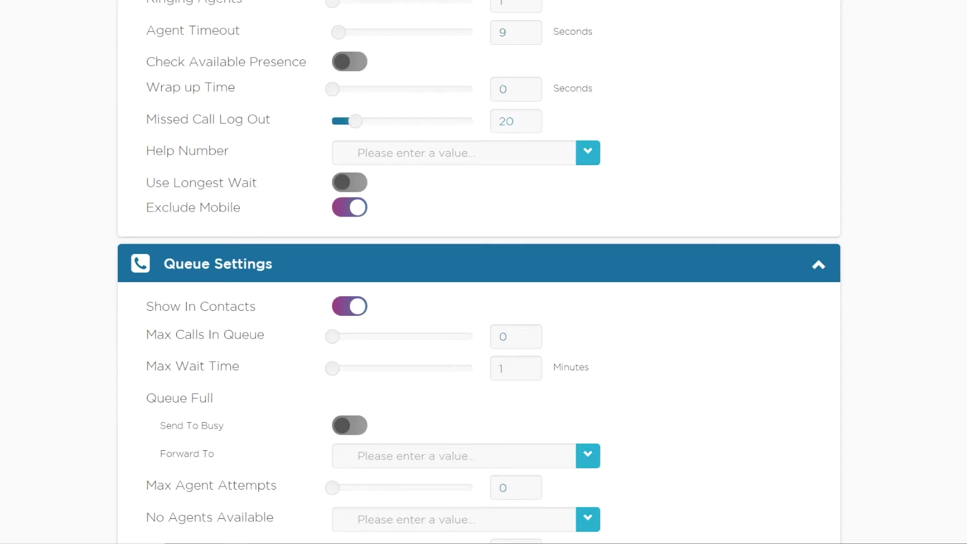
left_click_drag(355, 121, 332, 121)
Set the agents' help number to the last person in the list of available destinations.
left_click(358, 153)
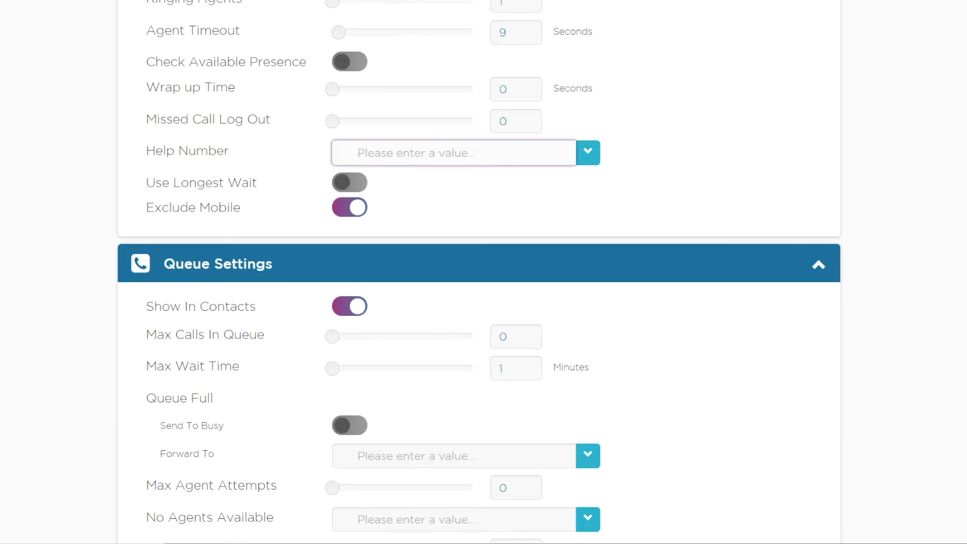
left_click(587, 152)
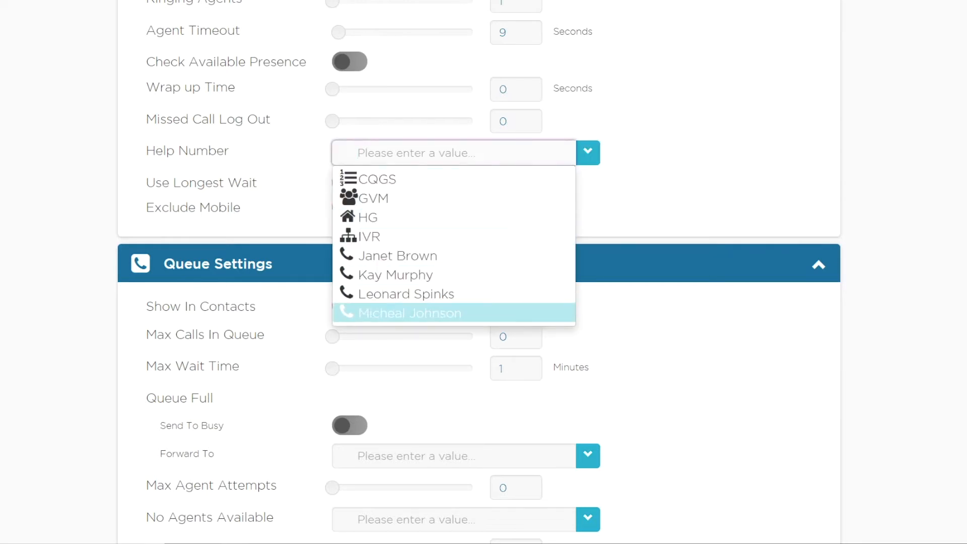
key("Return")
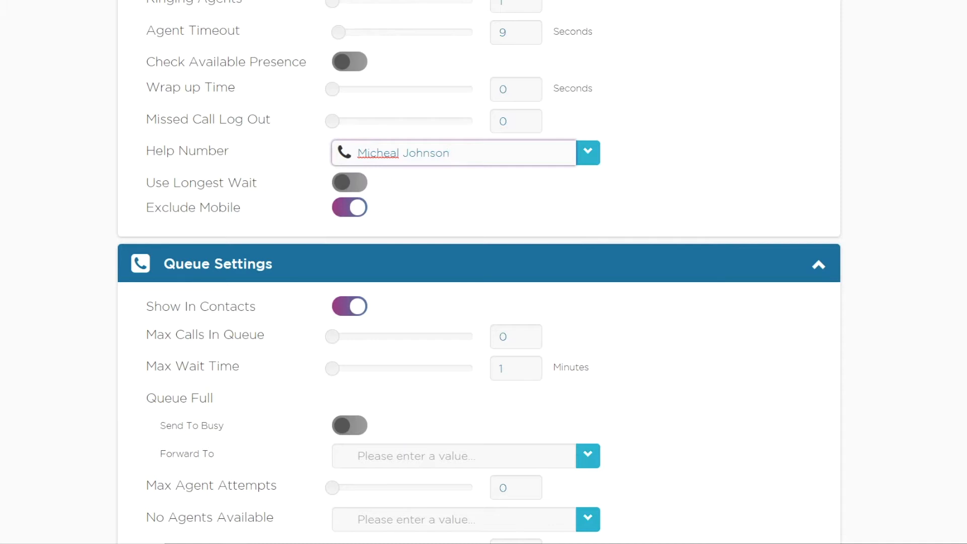
key("Tab")
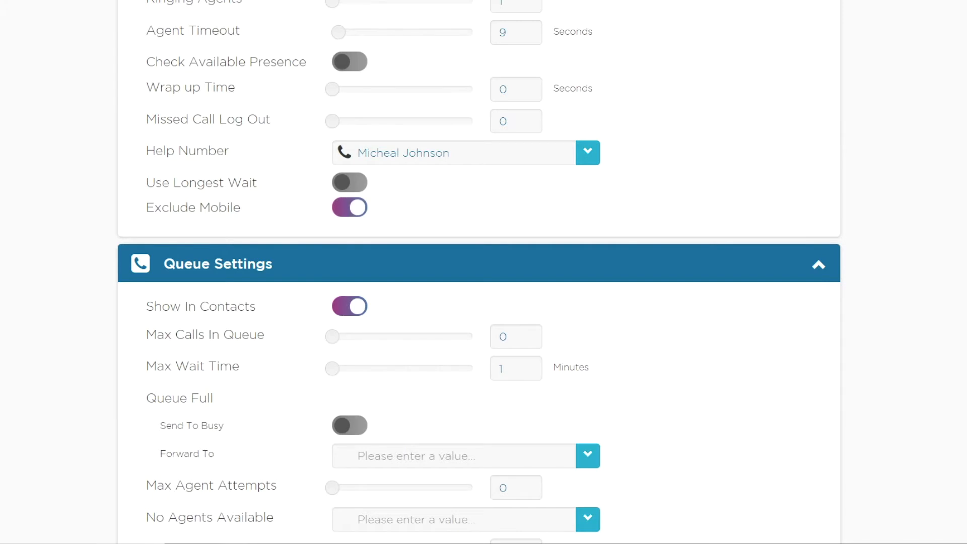
Set the queue's maximum calls to 5 and its maximum wait time to 240 minutes.
scroll(483, 272, "down", 3)
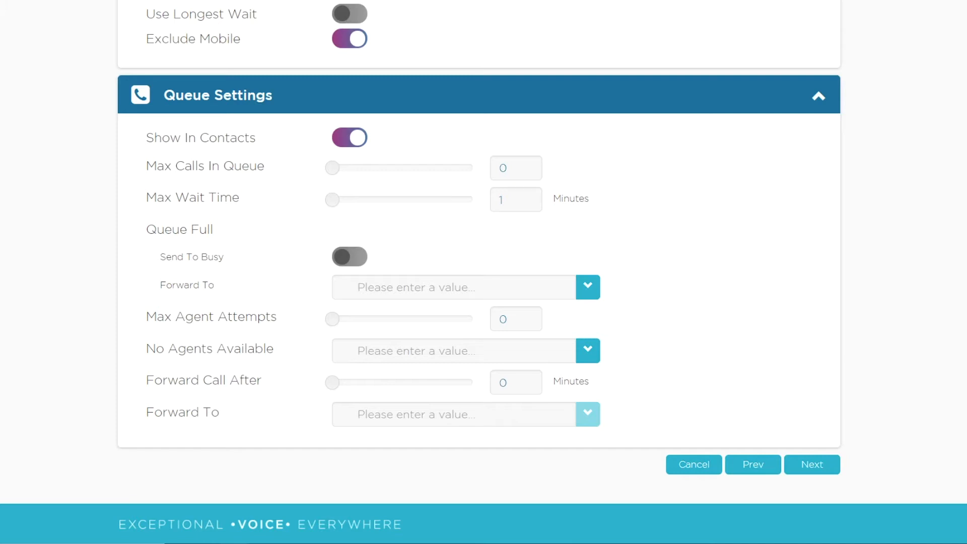
key("Right")
key("Right")
key("Right")
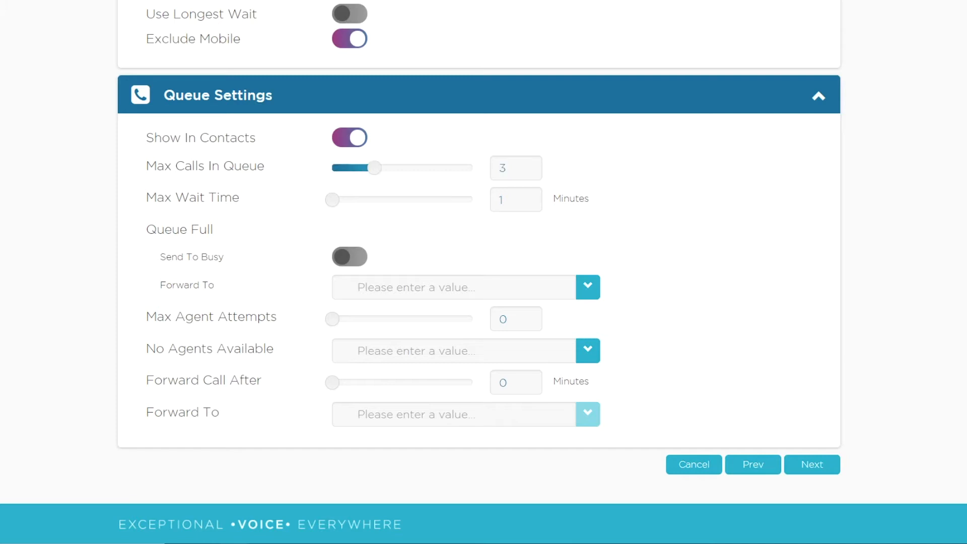
key("Right")
key("Right")
left_click_drag(332, 200, 473, 199)
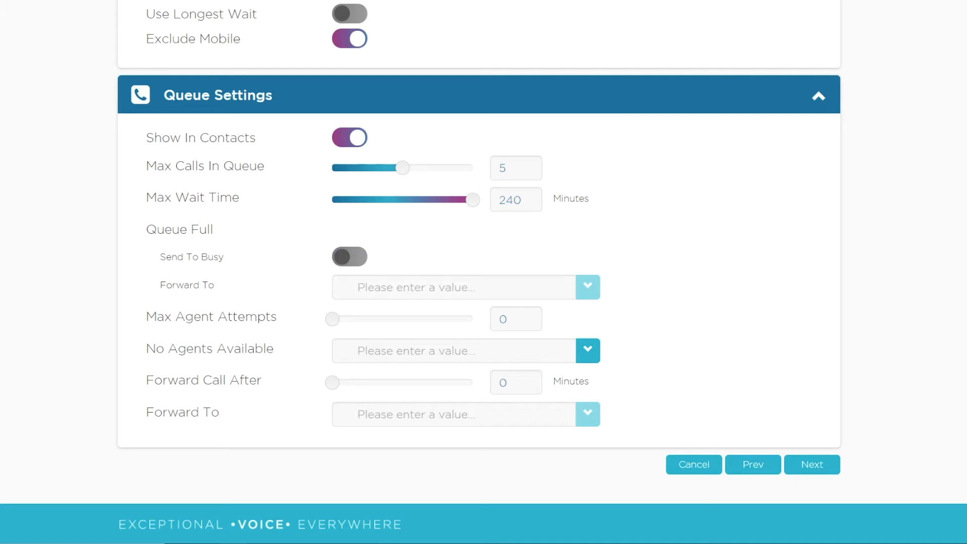
Turn on Send To Busy for a full queue, leaving its forwarding destination empty.
left_click(587, 286)
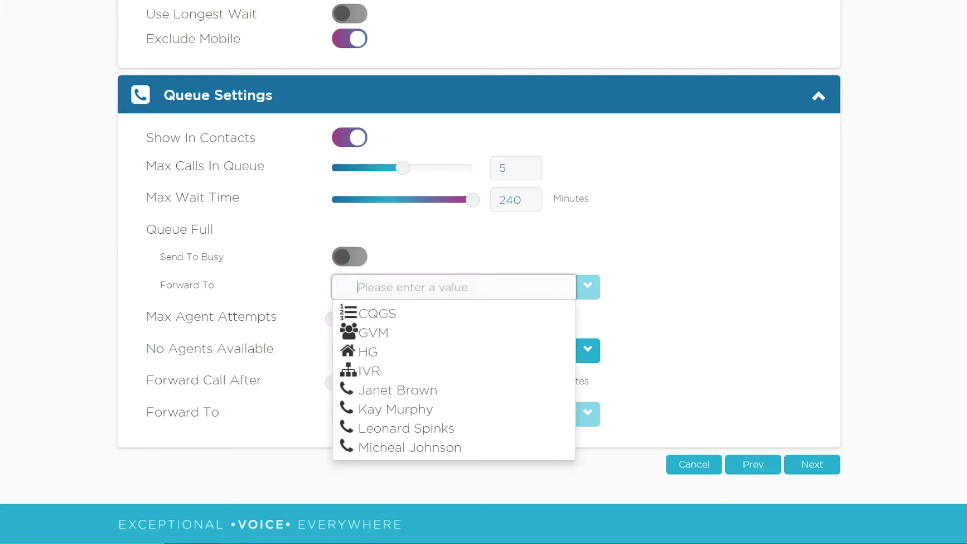
left_click(587, 286)
left_click(587, 286)
key("Escape")
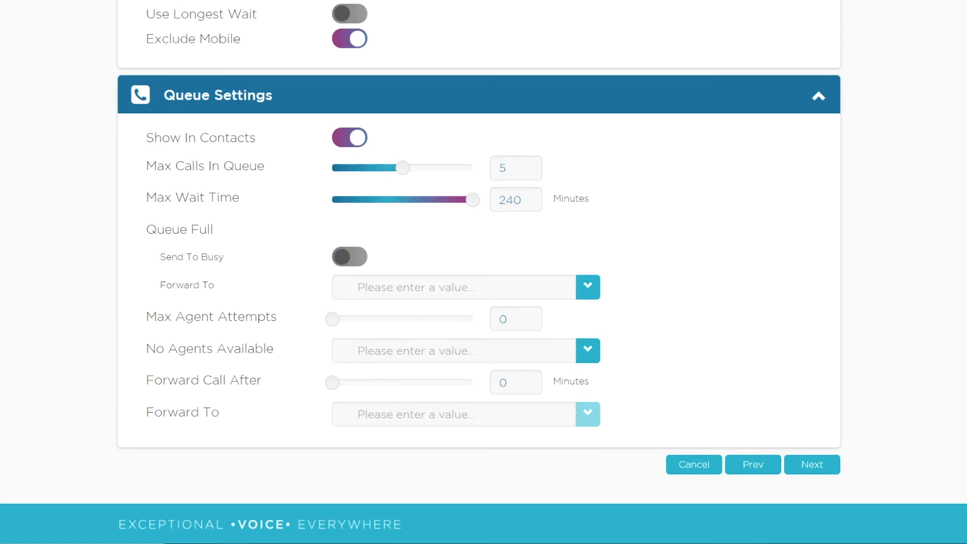
left_click(349, 256)
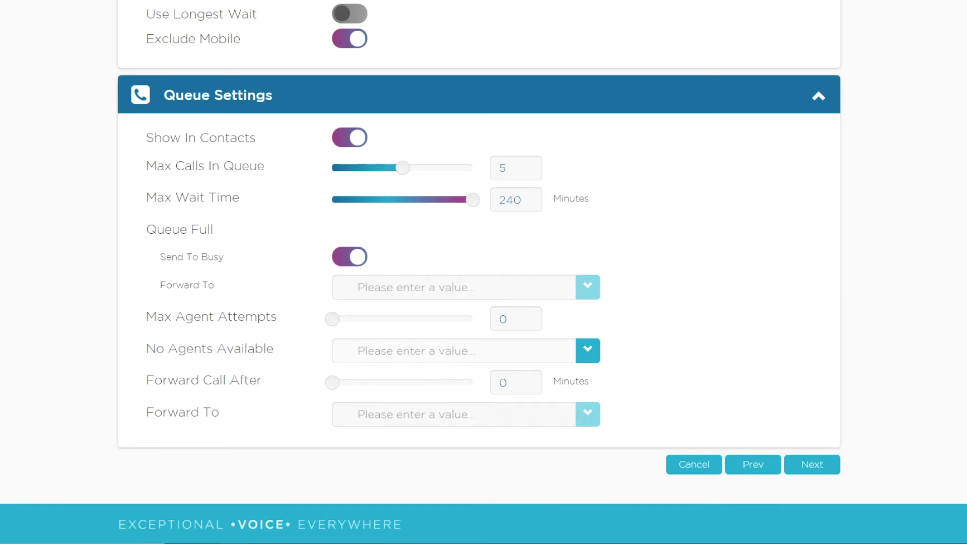
Try a maximum of 25 agent attempts and set it back to 0.
double_click(503, 319)
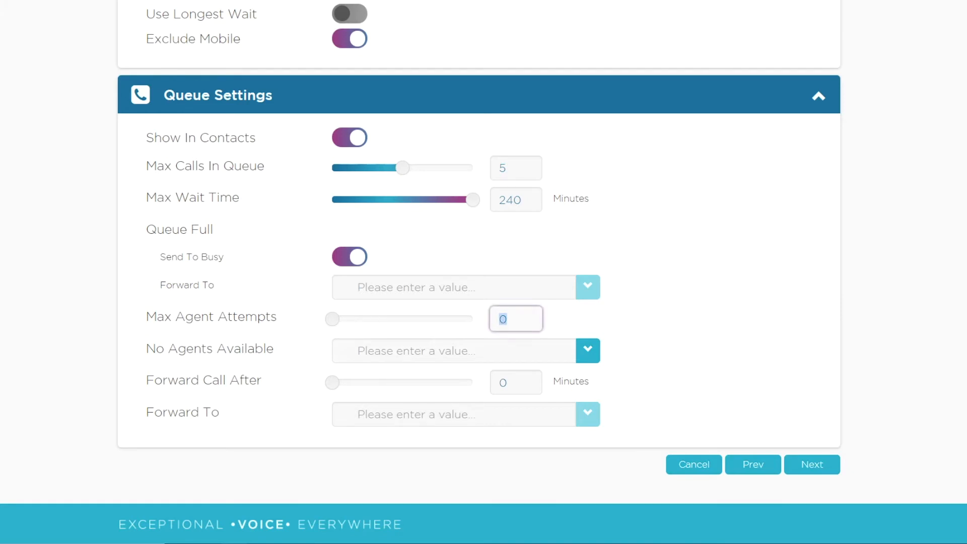
type("25")
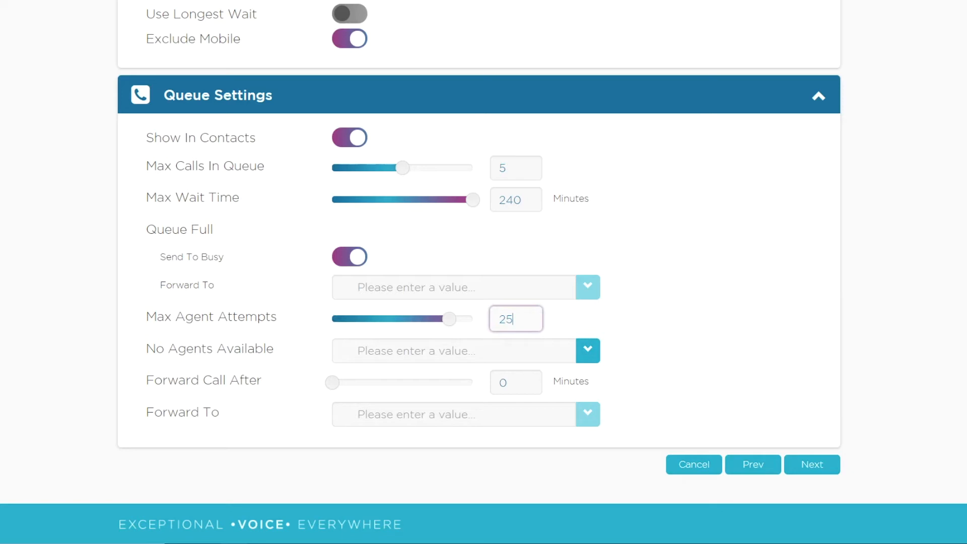
key("BackSpace")
key("BackSpace")
key("Tab")
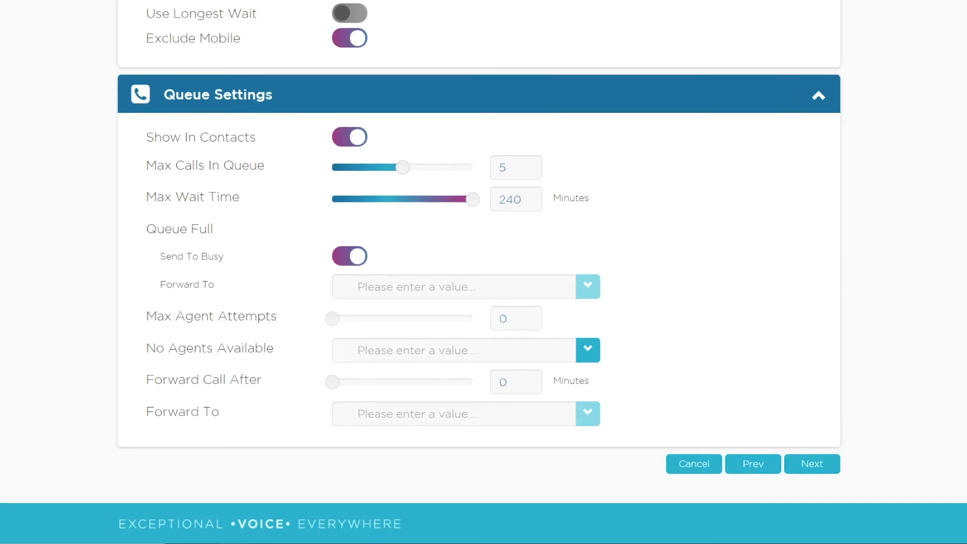
Set the No Agents Available destination to the first person in the list and continue to the message settings.
scroll(483, 272, "down", 1)
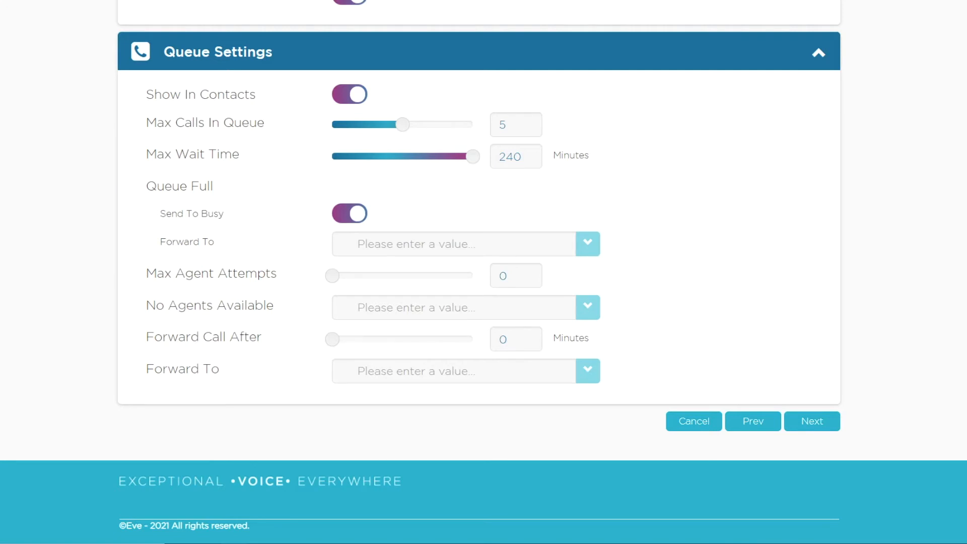
left_click(453, 307)
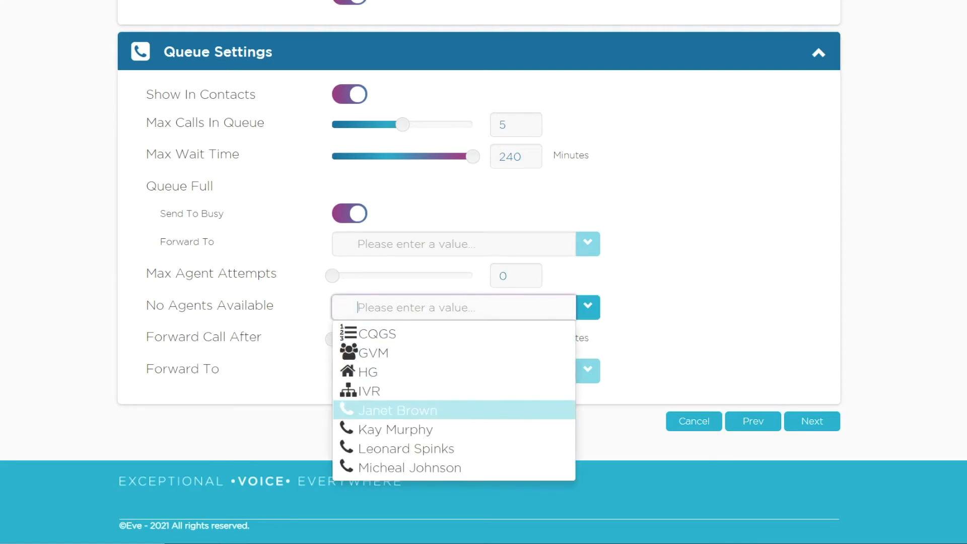
key("Return")
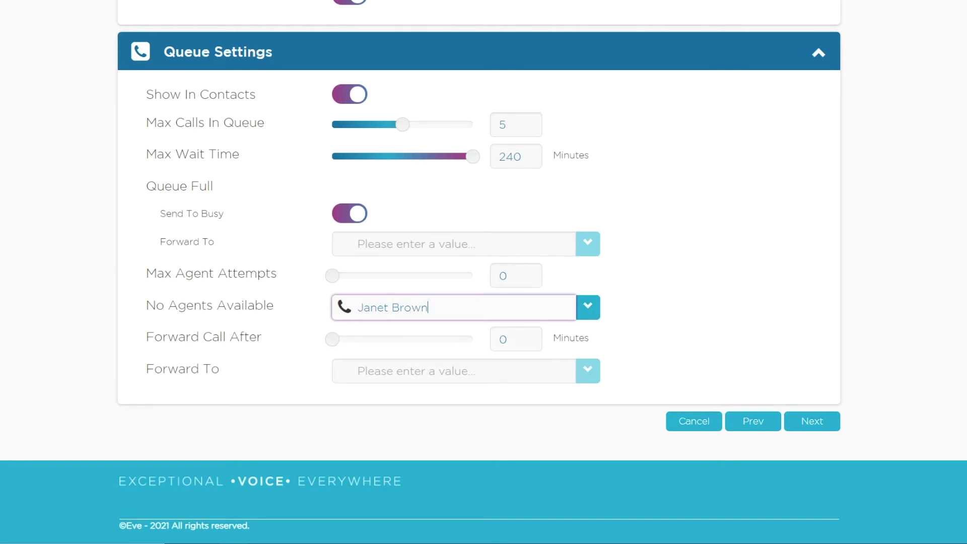
left_click(812, 421)
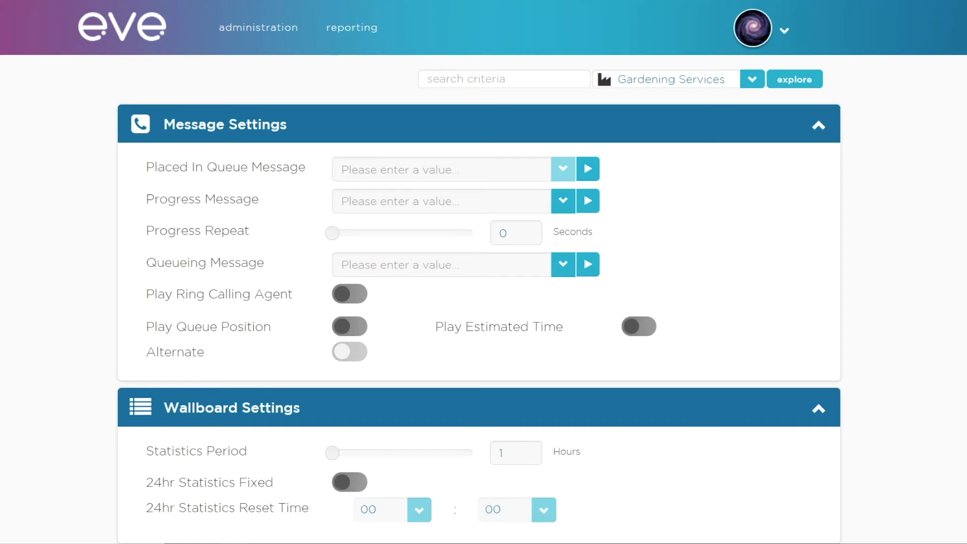
Set the placed in queue message to Comfort.
left_click(563, 169)
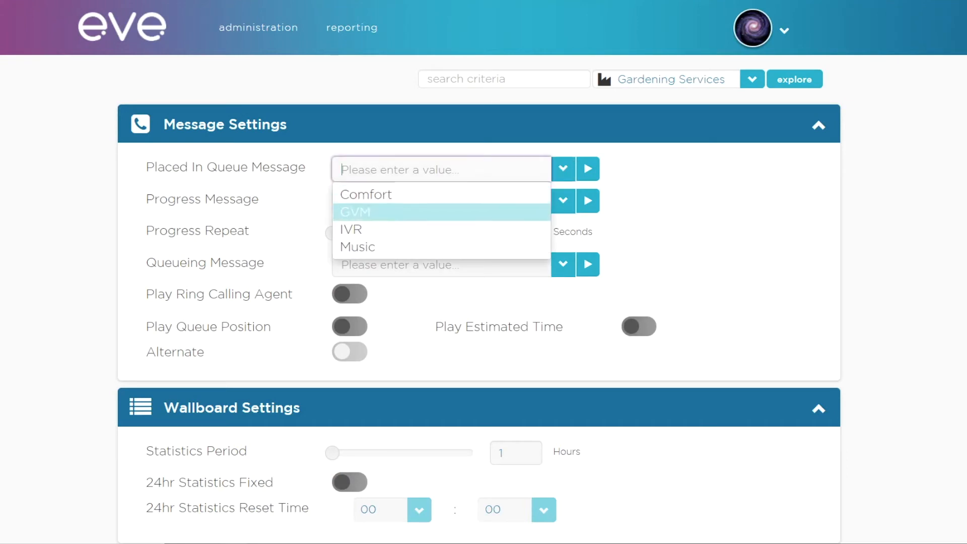
key("Down")
key("Return")
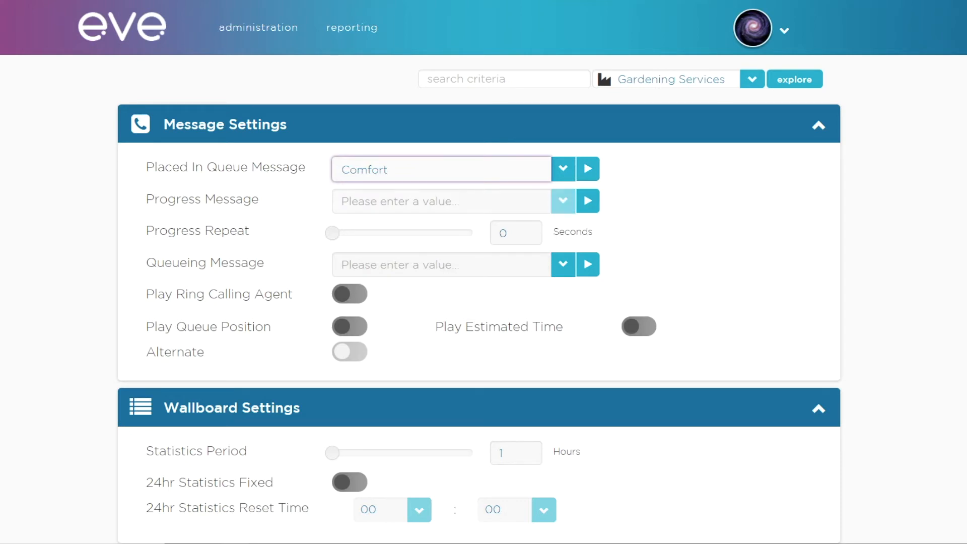
Set the progress message to Comfort with a repeat interval of 30 seconds.
left_click(563, 200)
key("Down")
key("Down")
key("Up")
key("Up")
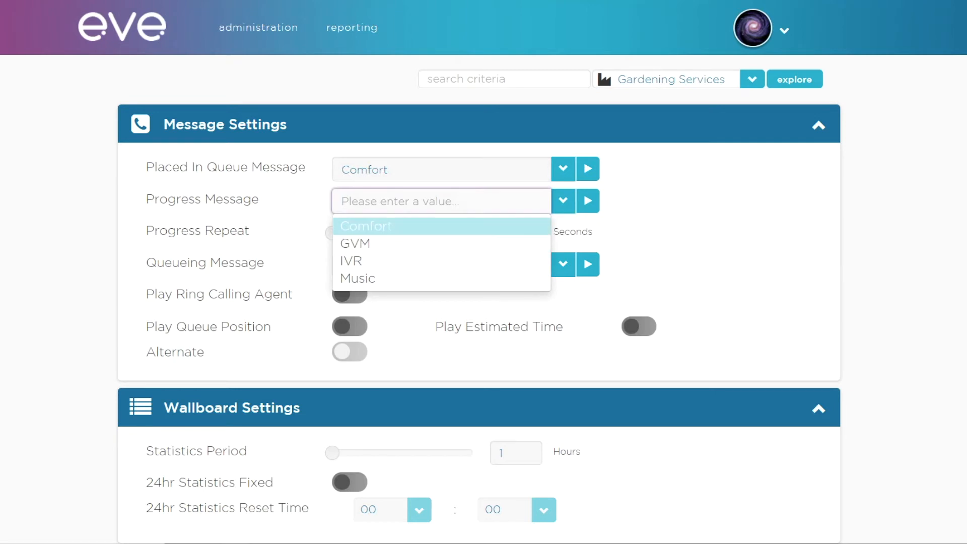
key("Return")
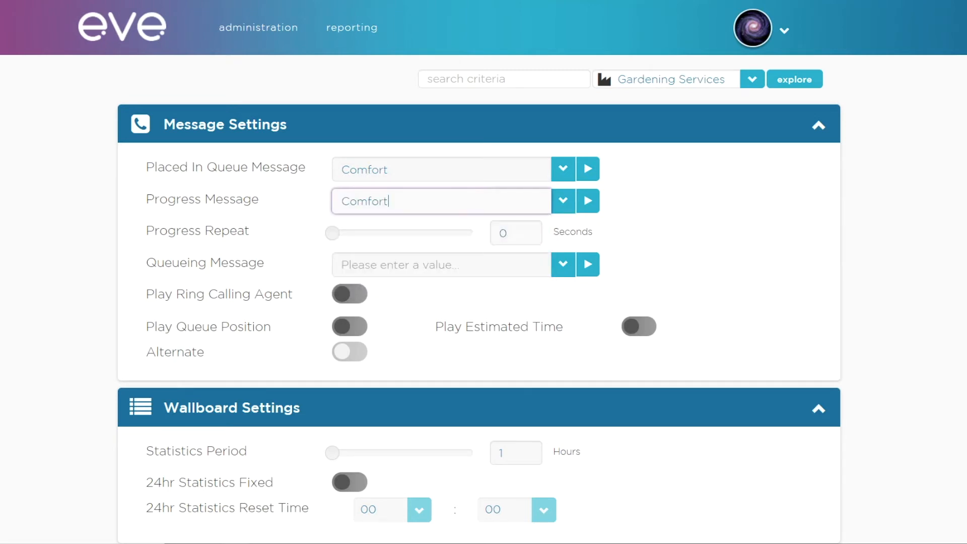
key("Tab")
type("30")
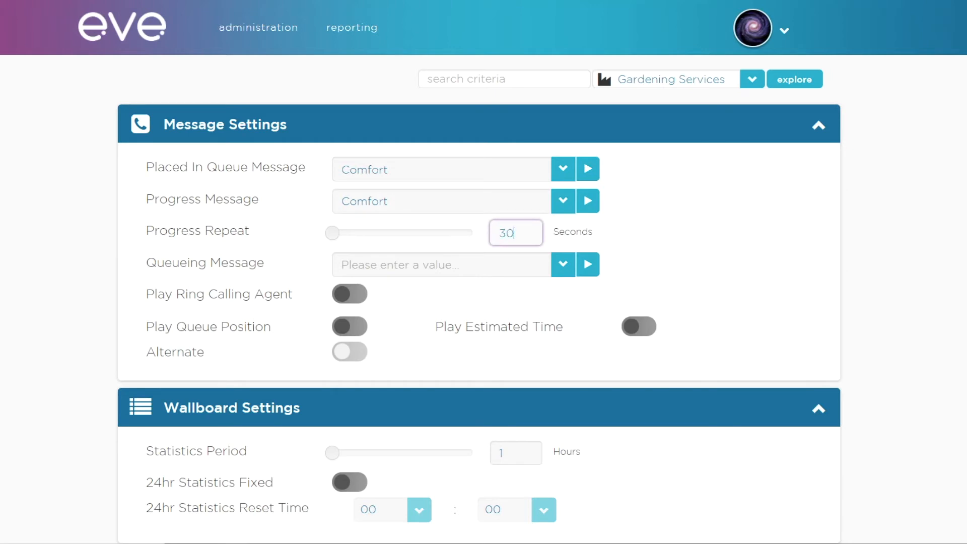
key("Tab")
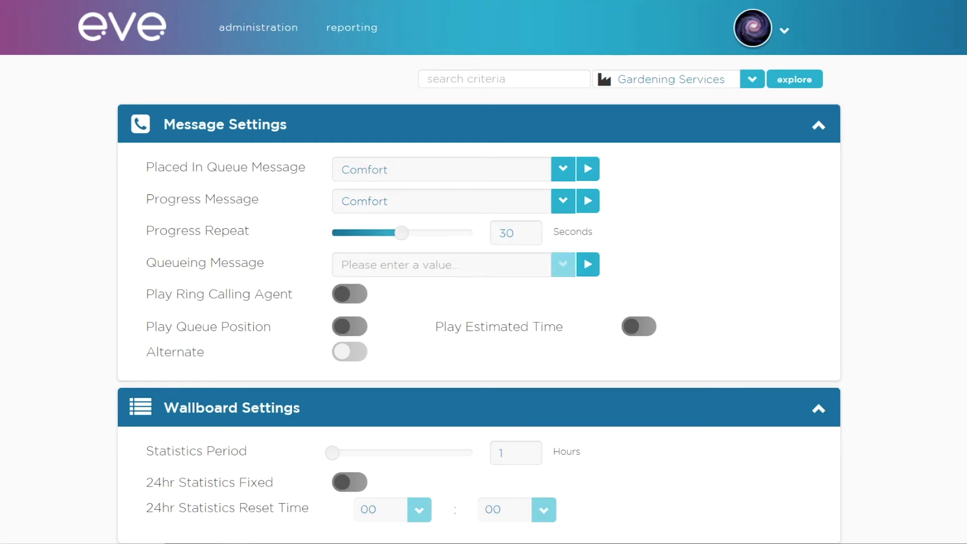
Set the queueing message to Music and turn on Play Ring Calling Agent and Play Queue Position.
left_click(563, 264)
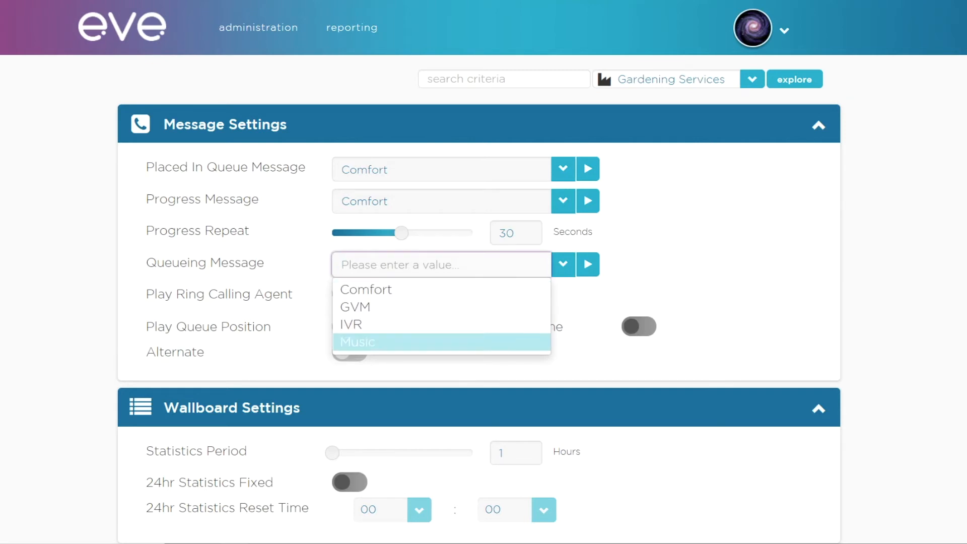
key("Return")
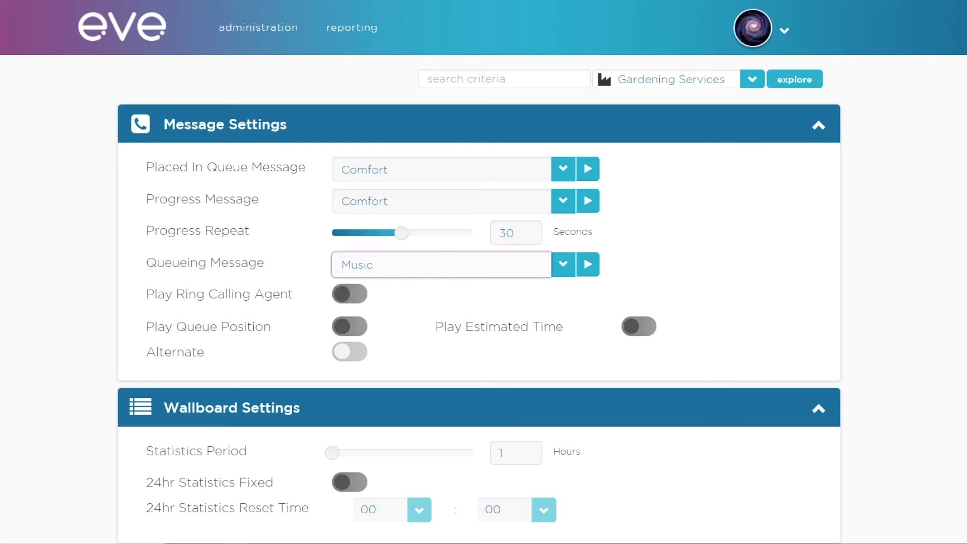
left_click(350, 294)
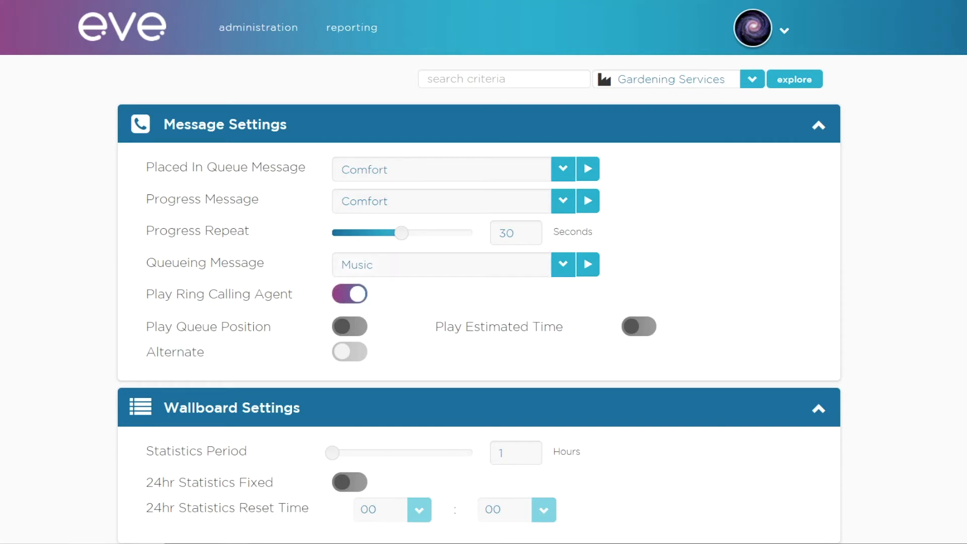
scroll(483, 272, "down", 1)
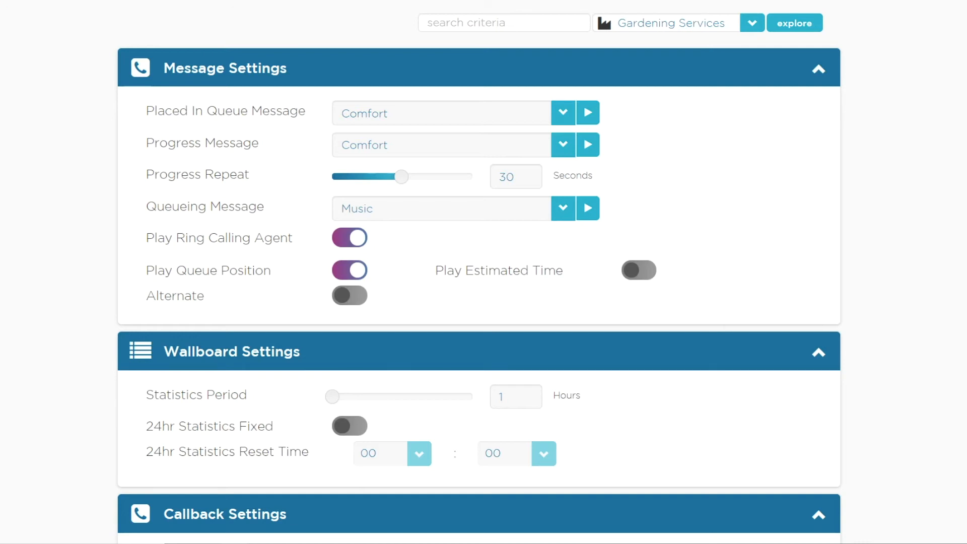
Turn on fixed 24hr statistics in the wallboard settings and set the reset time to 08:59.
scroll(478, 271, "down", 5)
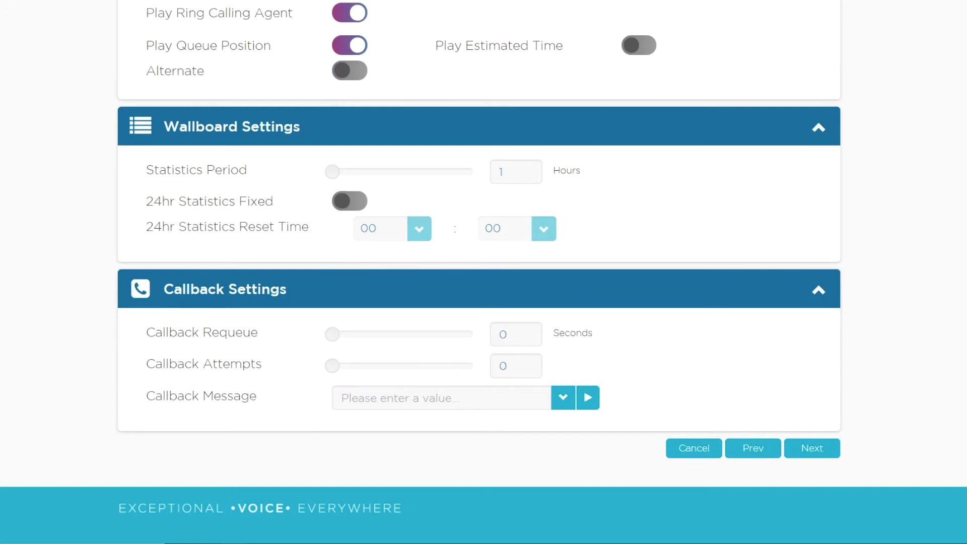
mouse_move(332, 172)
left_mouse_down()
mouse_move(356, 171)
mouse_move(332, 172)
left_mouse_up()
left_click(419, 228)
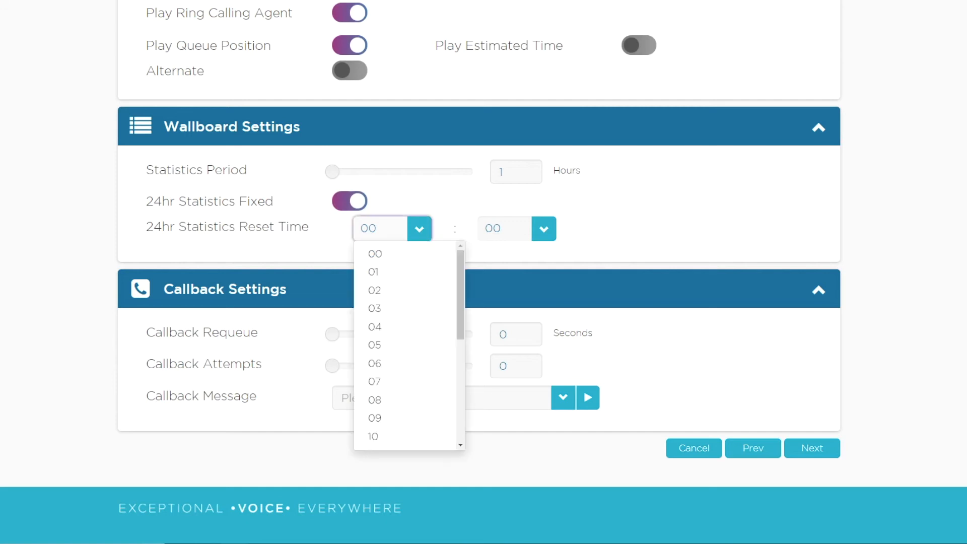
left_click(374, 399)
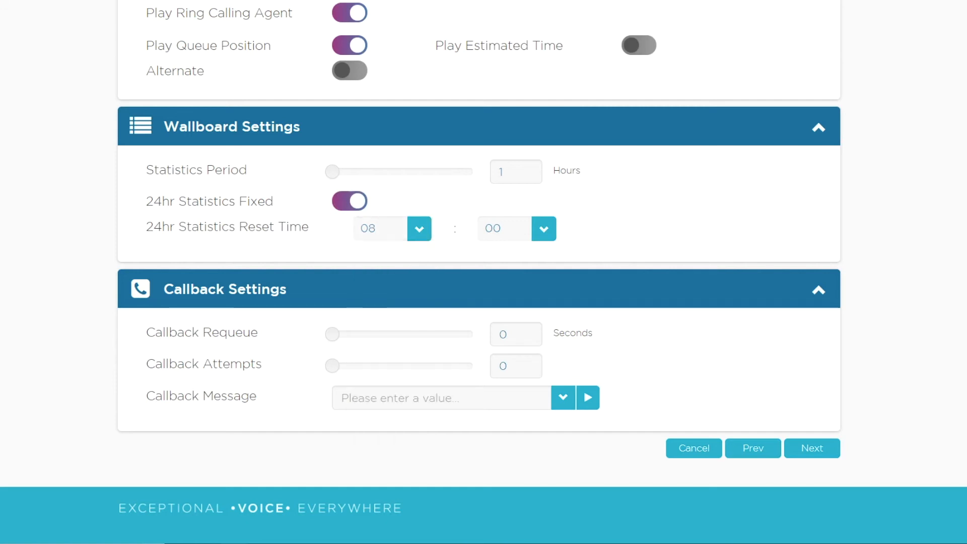
left_click(543, 228)
scroll(529, 345, "down", 15)
scroll(528, 345, "down", 3)
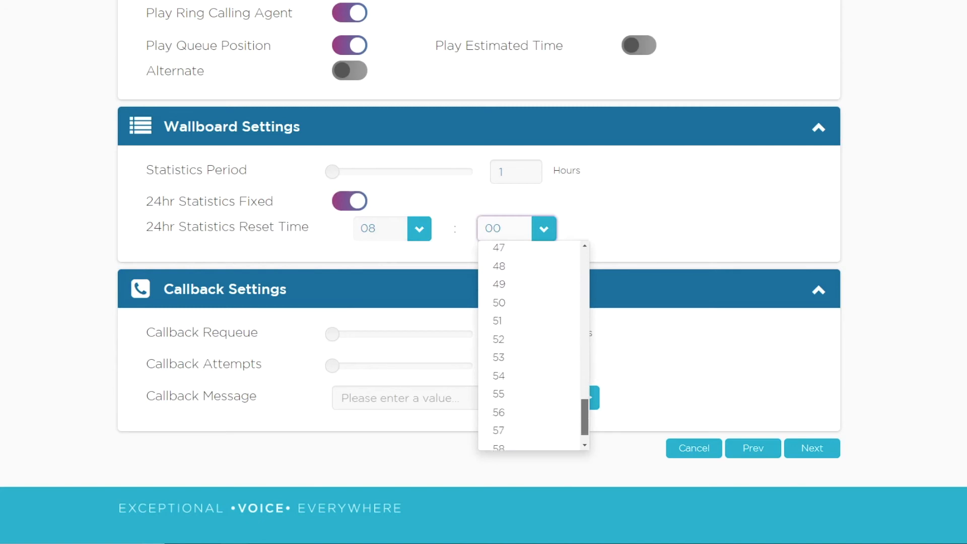
left_click(499, 437)
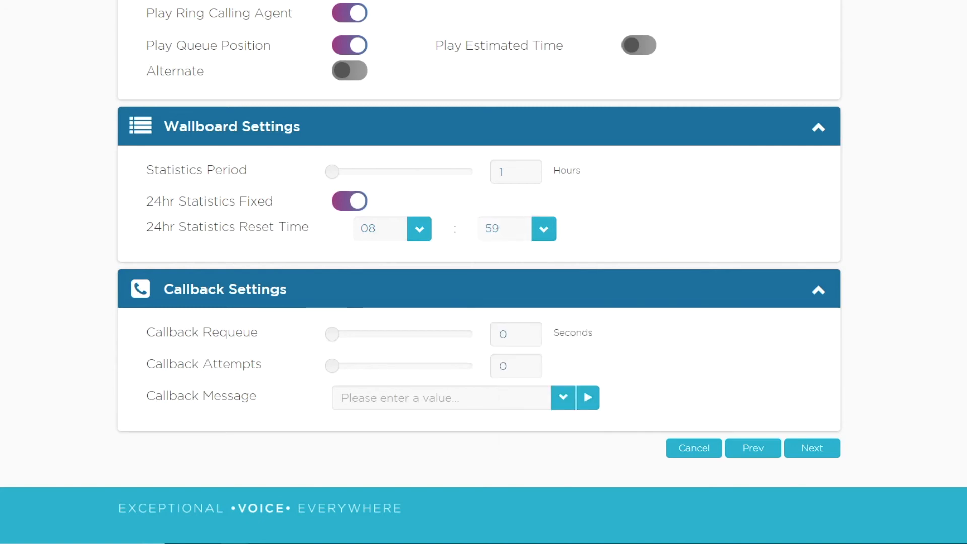
Set the callback requeue time to 30 seconds and the callback attempts to 6.
scroll(483, 272, "down", 1)
scroll(483, 272, "up", 1)
scroll(483, 272, "down", 1)
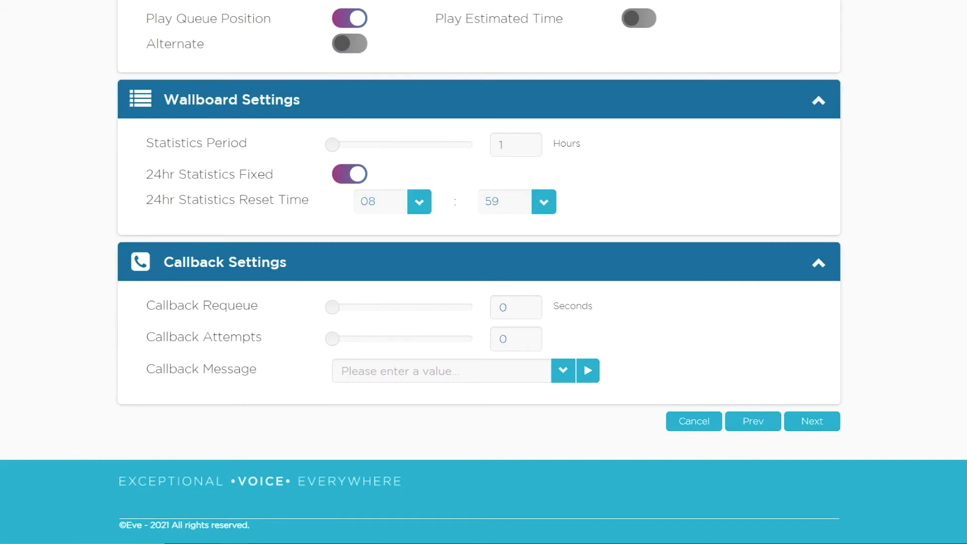
left_click_drag(331, 306, 367, 307)
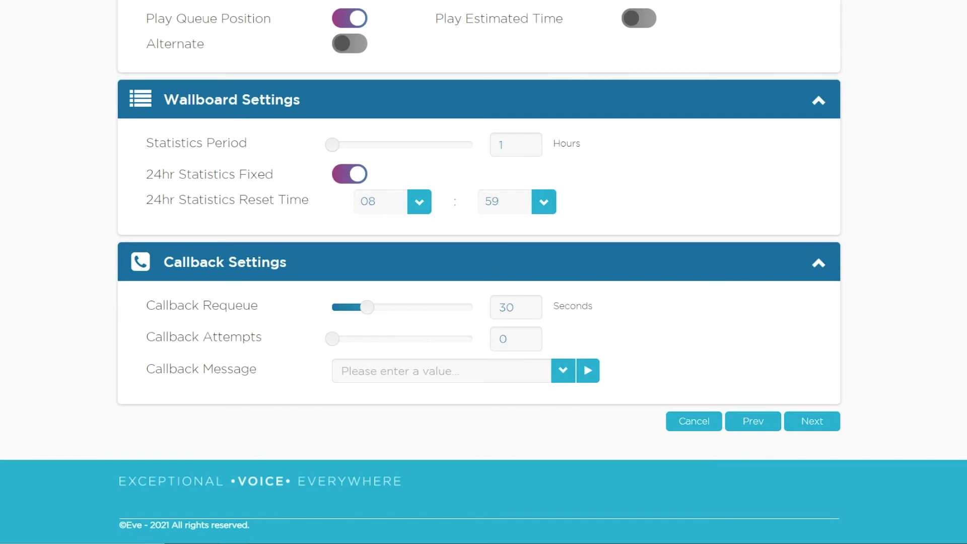
left_click_drag(332, 338, 416, 338)
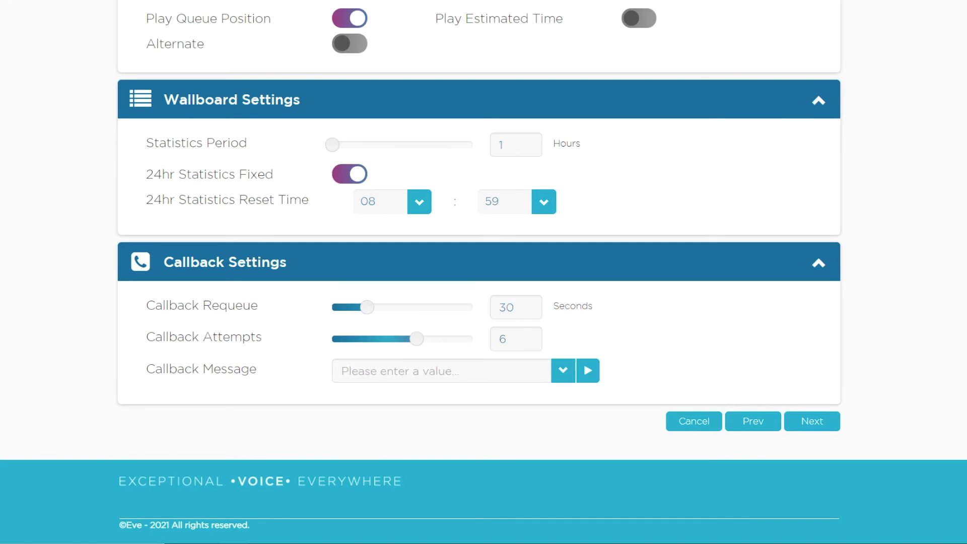
Set the callback message to Comfort and continue to the supervisor selection.
left_click(562, 370)
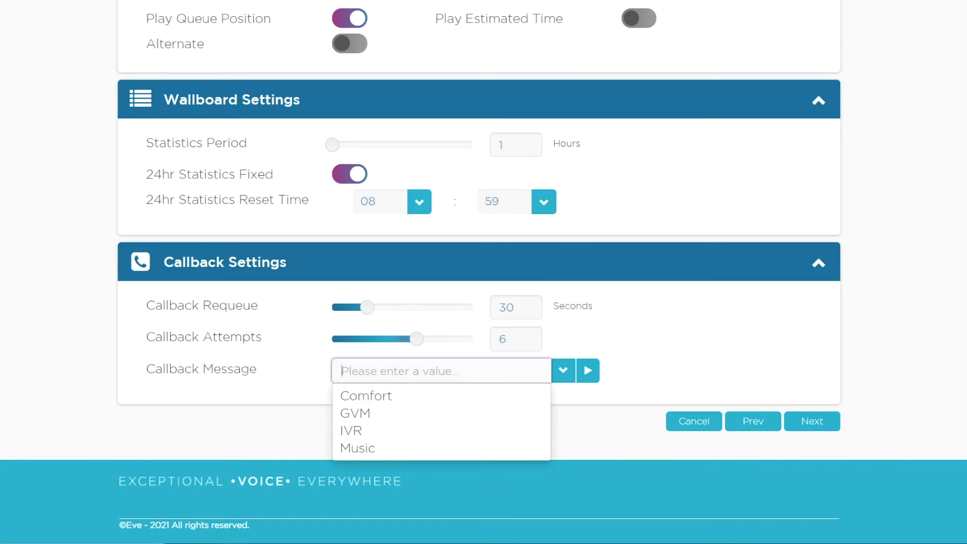
left_click(366, 395)
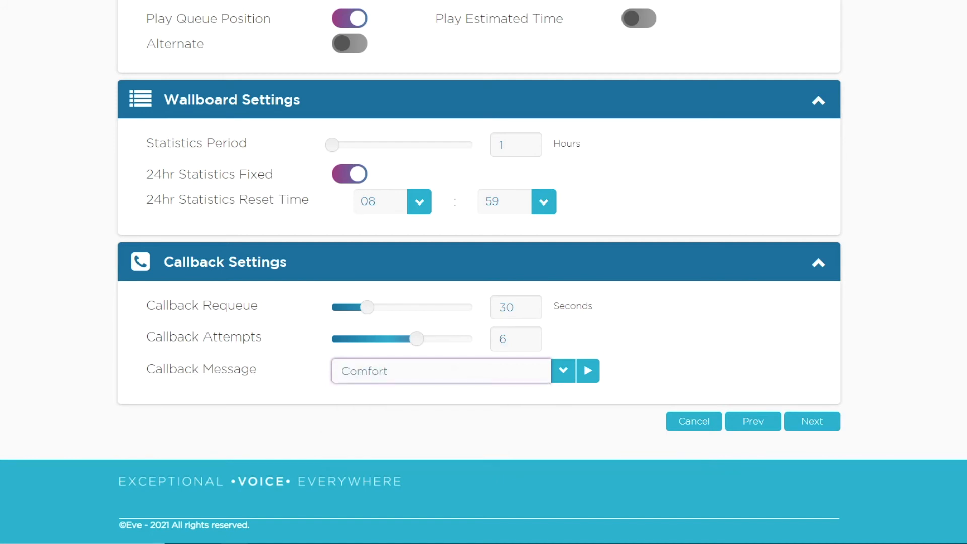
left_click(811, 421)
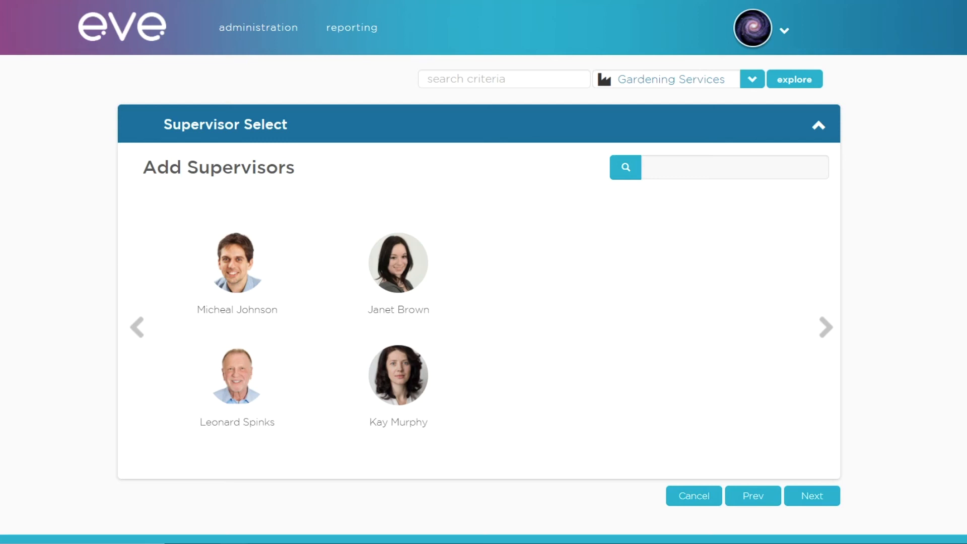
Assign the first listed person as the queue's supervisor and continue to scheduling.
left_click(237, 262)
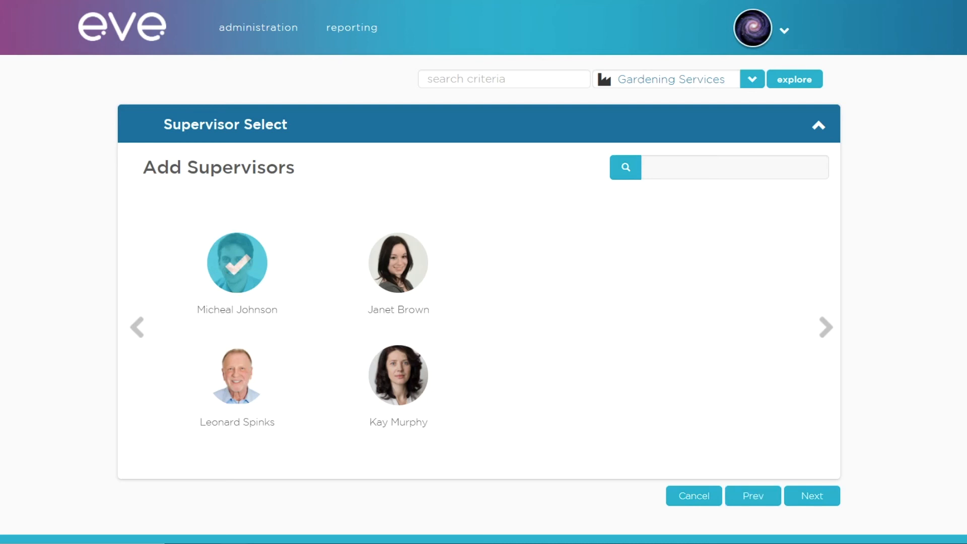
left_click(811, 495)
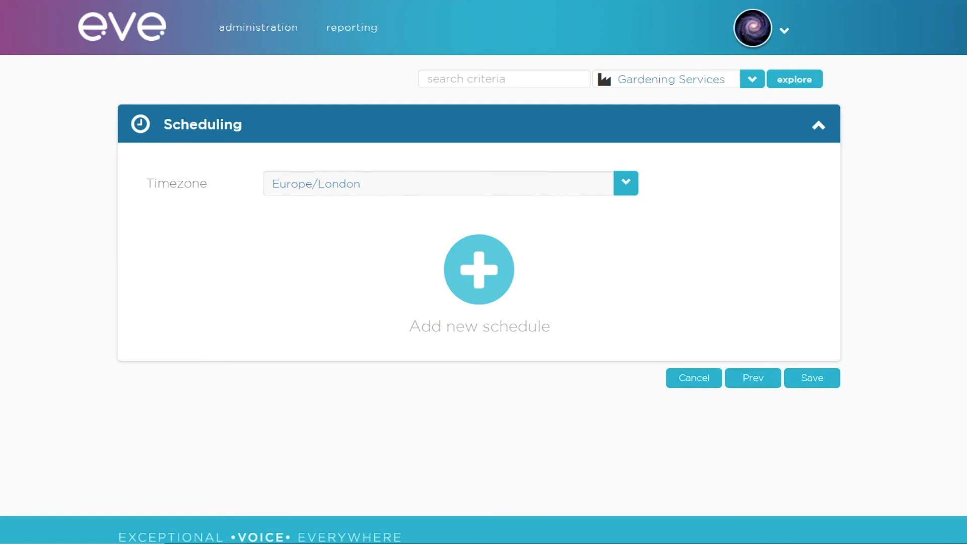
Add a weekly schedule that applies from Monday to Friday.
left_click(478, 269)
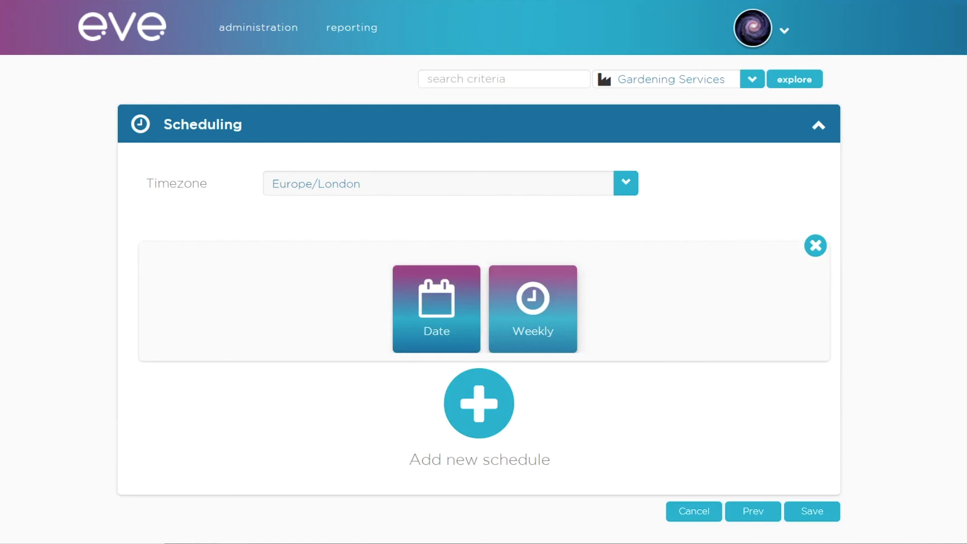
left_click(533, 309)
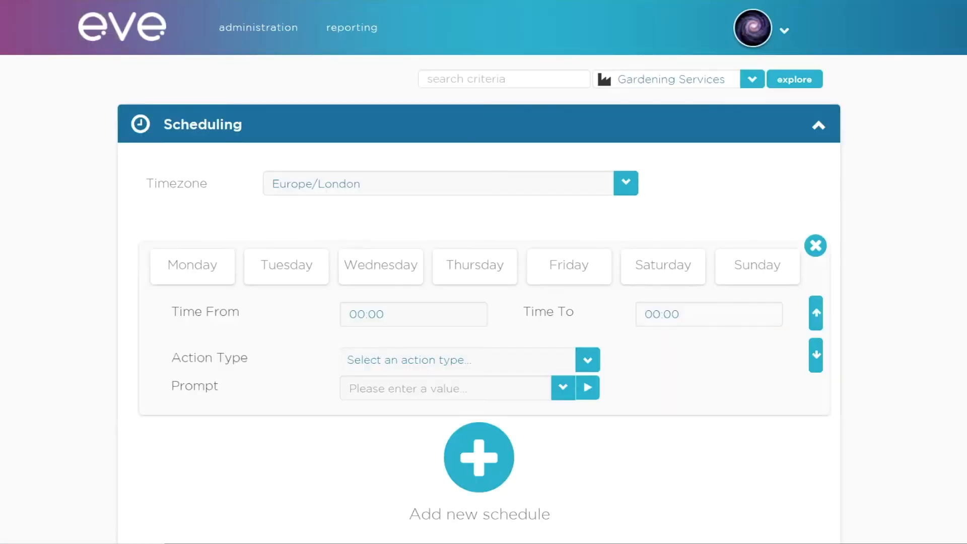
left_click(192, 266)
left_click(286, 265)
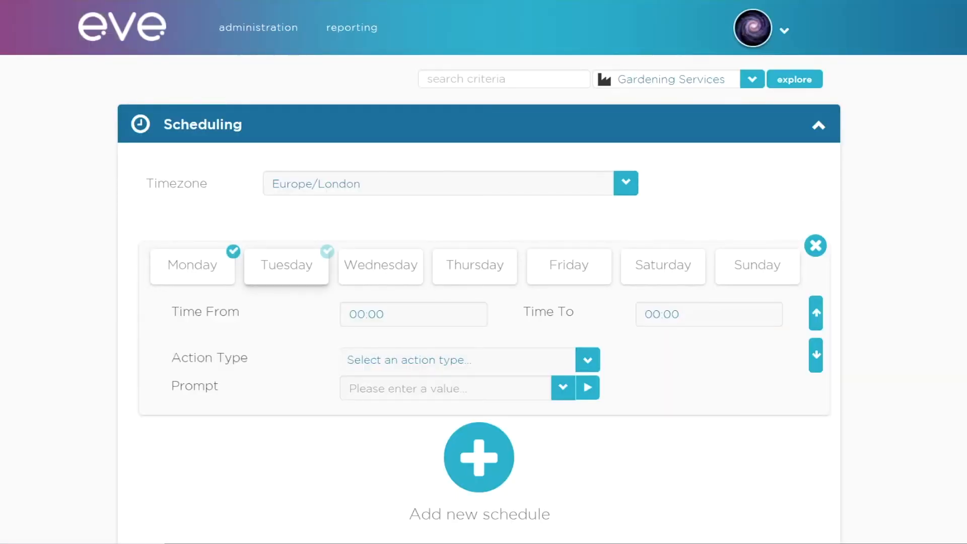
left_click(381, 266)
left_click(475, 266)
left_click(569, 266)
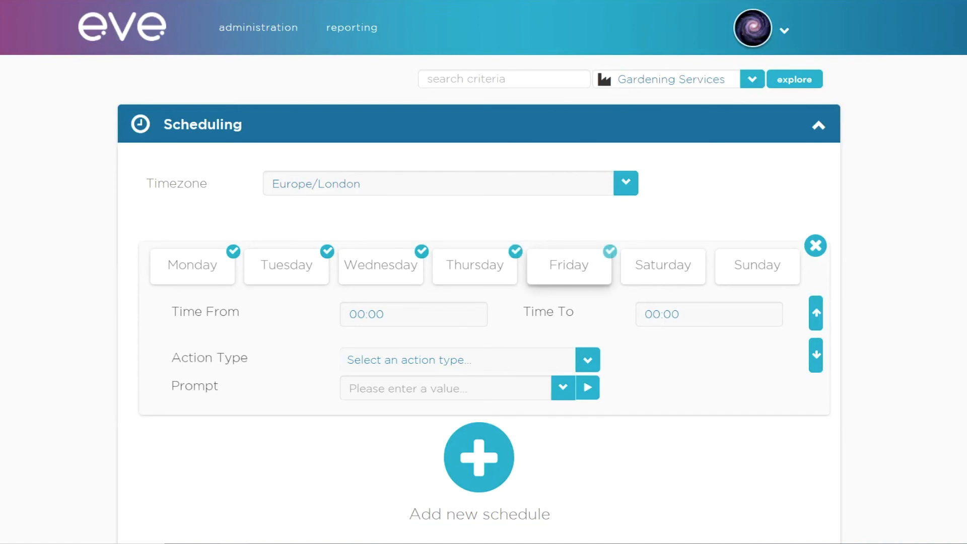
Set the weekly schedule's start time to 09:00 and its end time to 17:00.
left_click(413, 314)
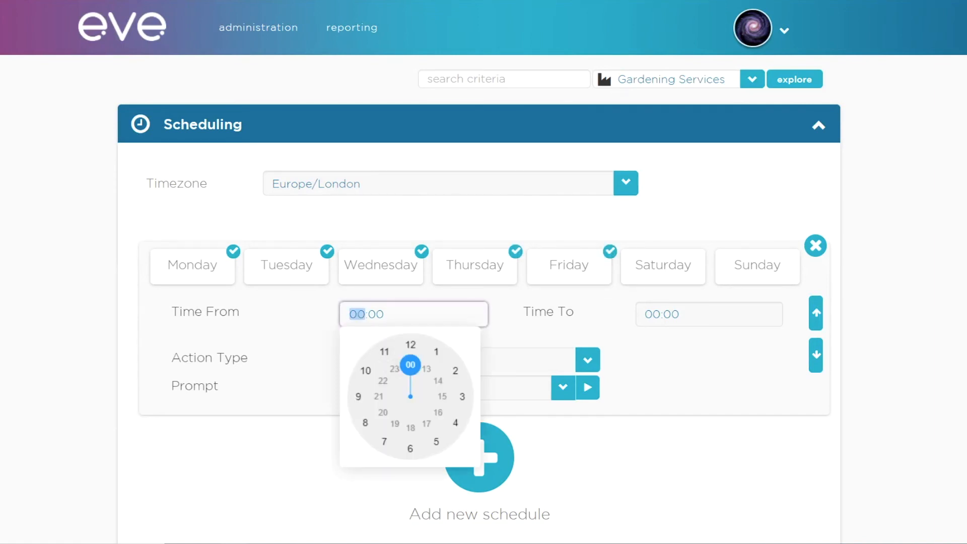
left_click_drag(410, 365, 358, 396)
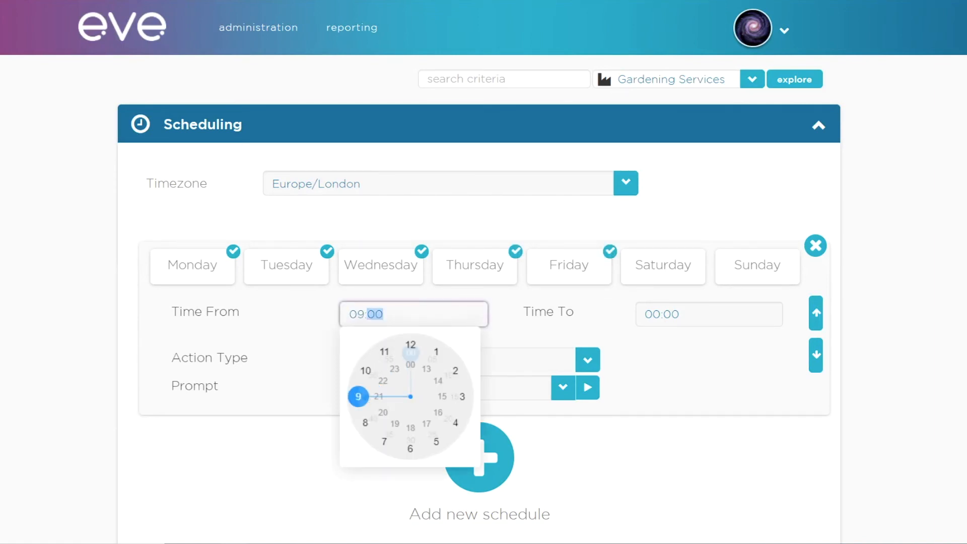
left_click(708, 313)
left_click(653, 314)
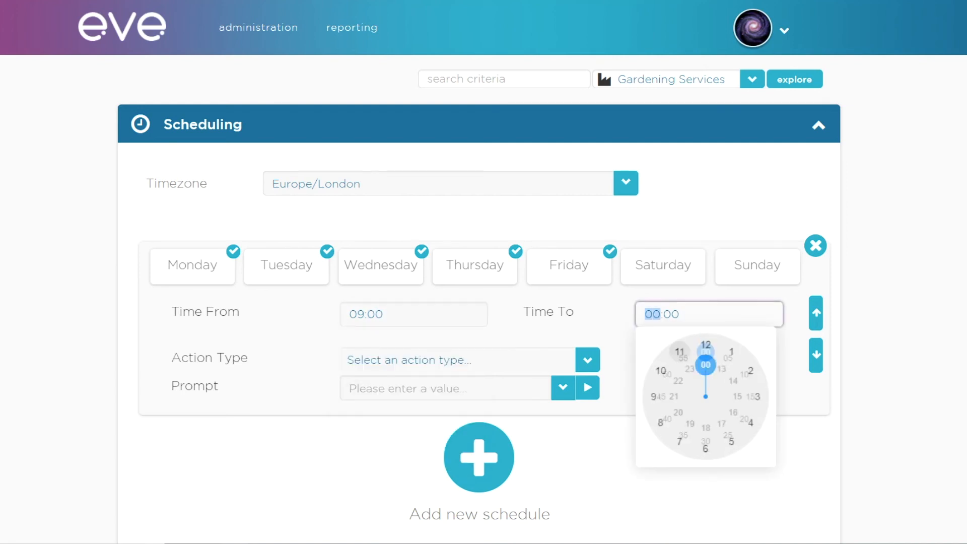
left_click_drag(706, 365, 721, 424)
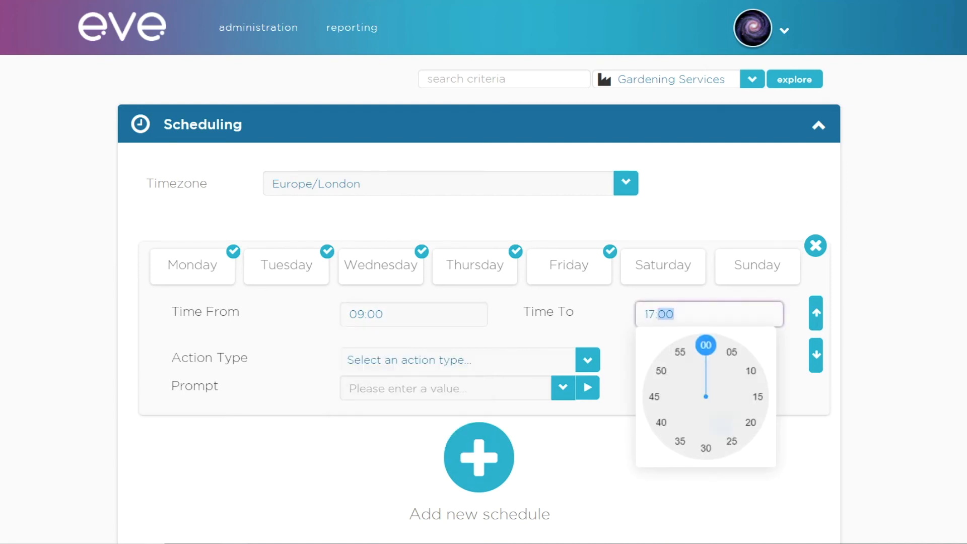
left_click(706, 346)
Set the weekly schedule's action type to Open and its prompt to Comfort.
left_click(456, 360)
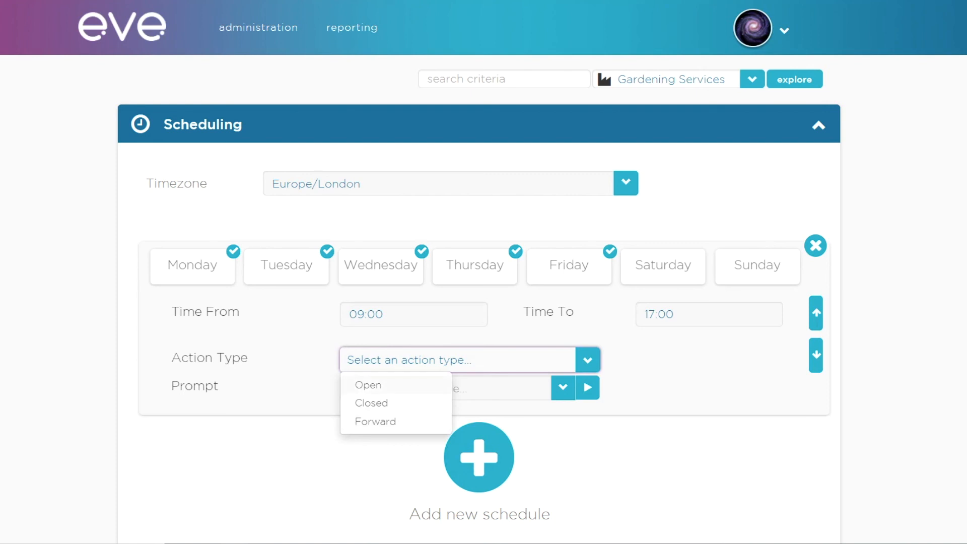
left_click(368, 385)
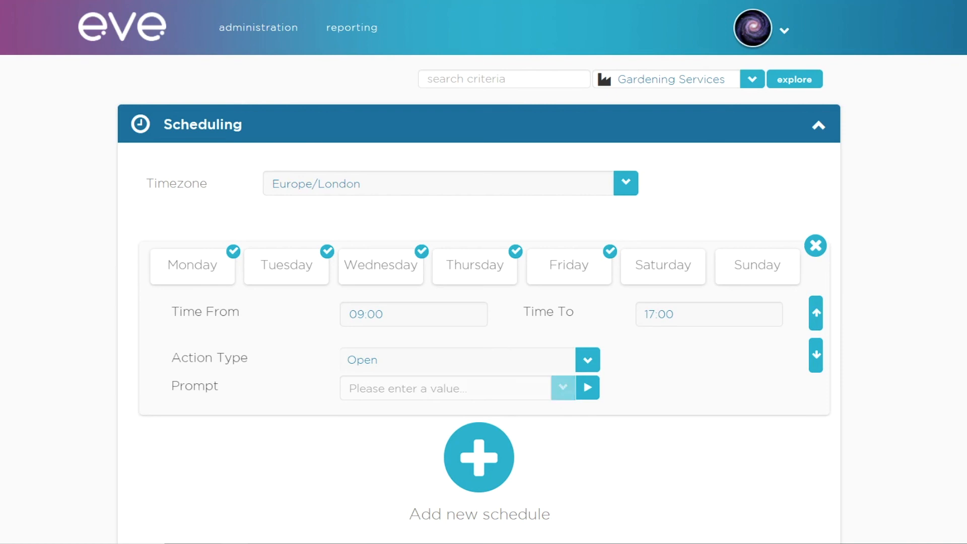
left_click(563, 387)
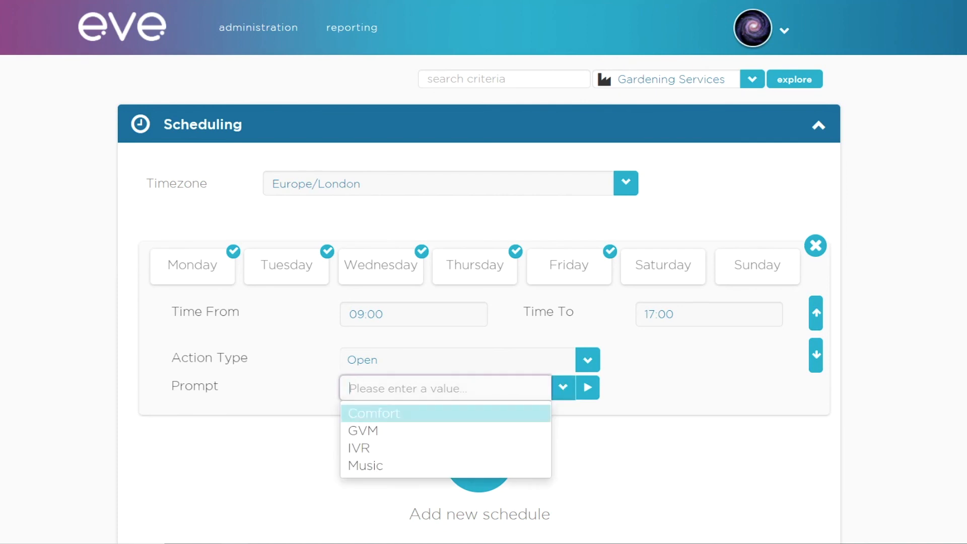
key("Down")
key("Down")
key("Down")
key("Up")
key("Up")
key("Up")
key("Return")
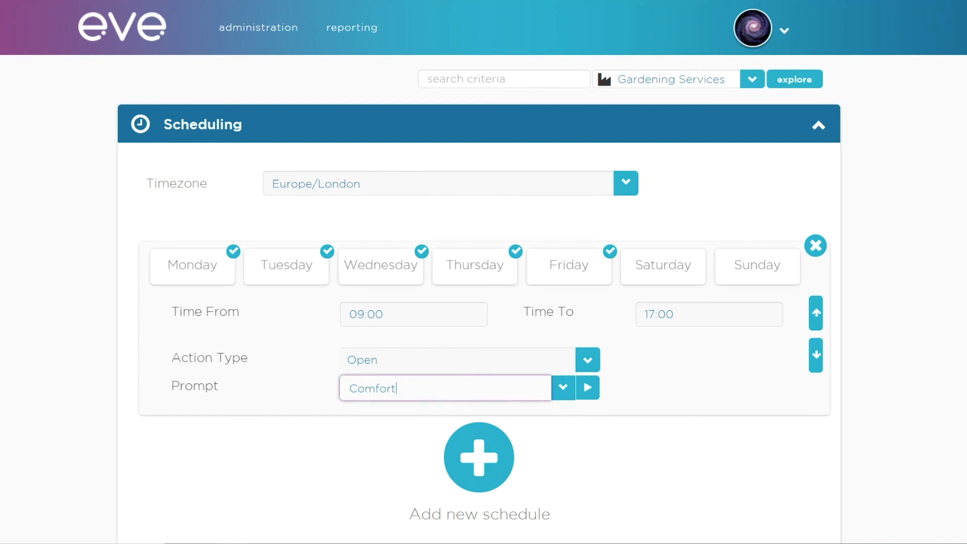
Change the weekly schedule's action type to Forward and reselect the Comfort prompt.
left_click(588, 360)
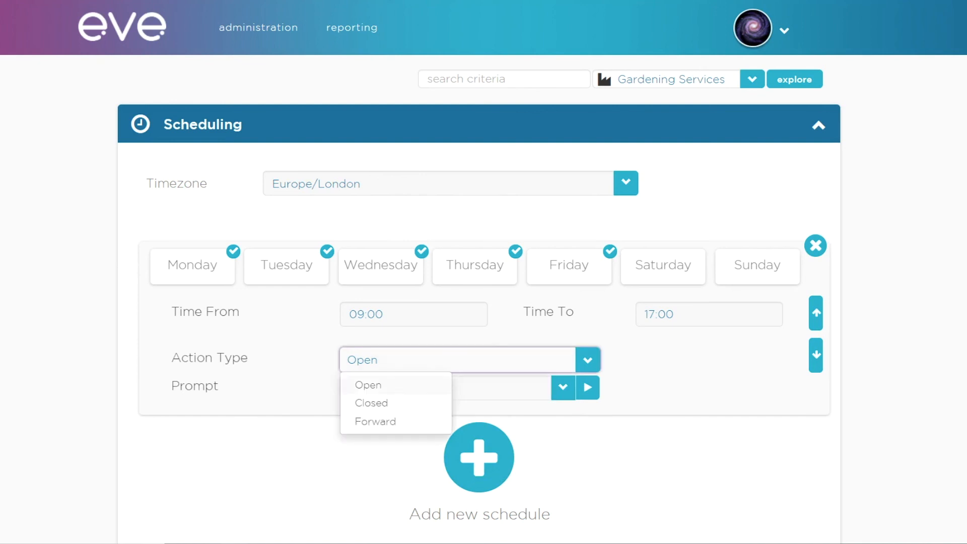
key("Return")
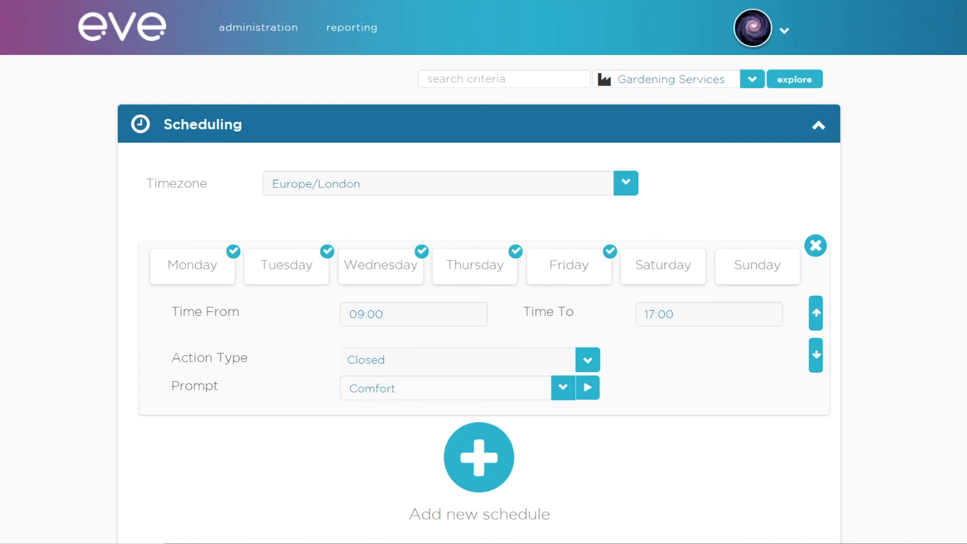
left_click(587, 360)
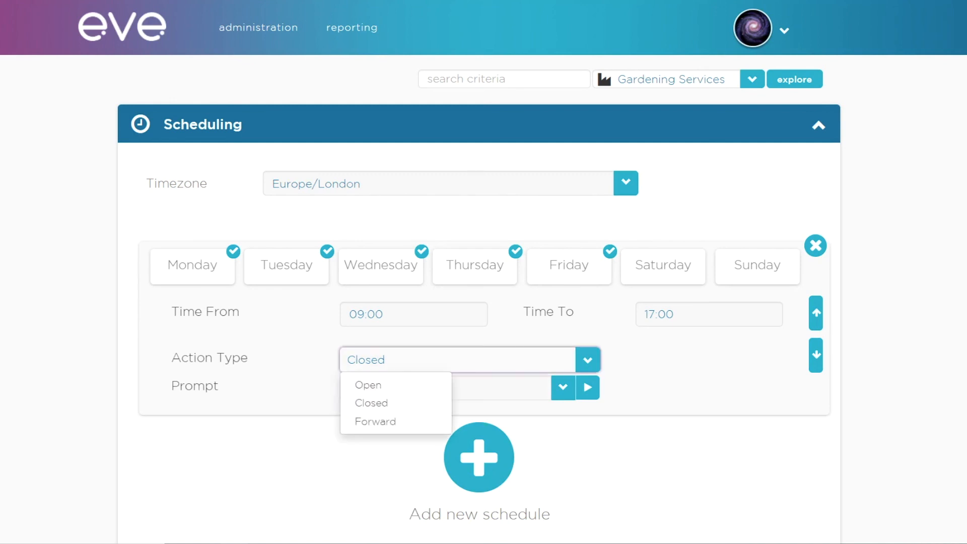
left_click(375, 421)
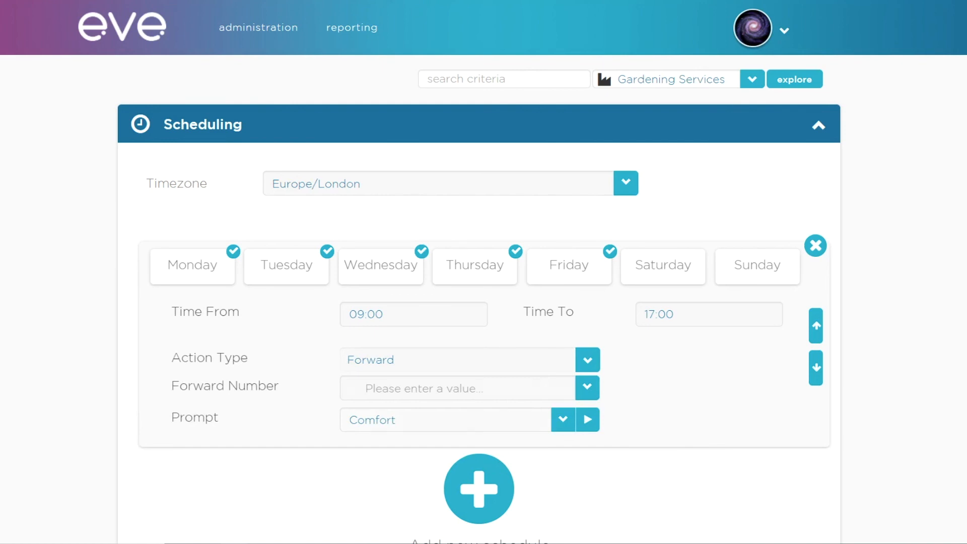
left_click(365, 388)
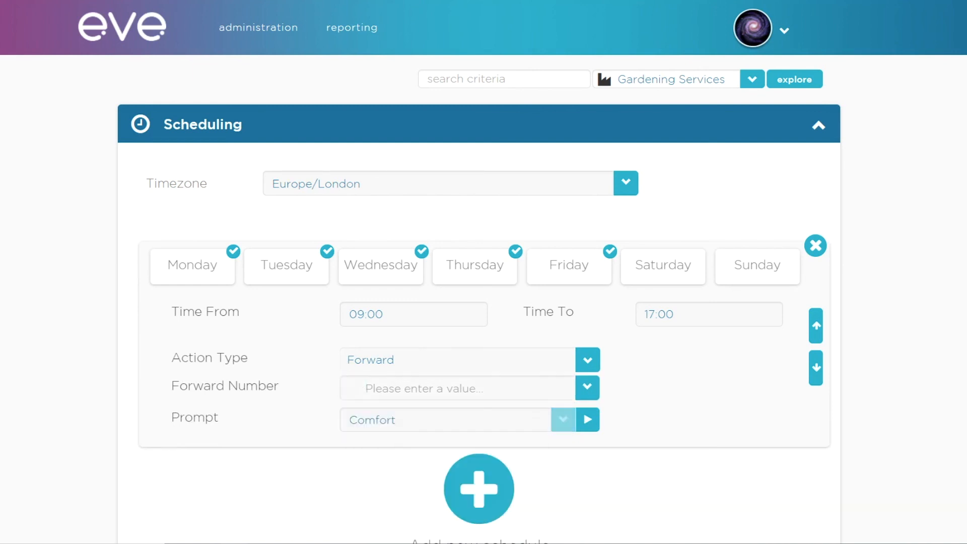
left_click(563, 419)
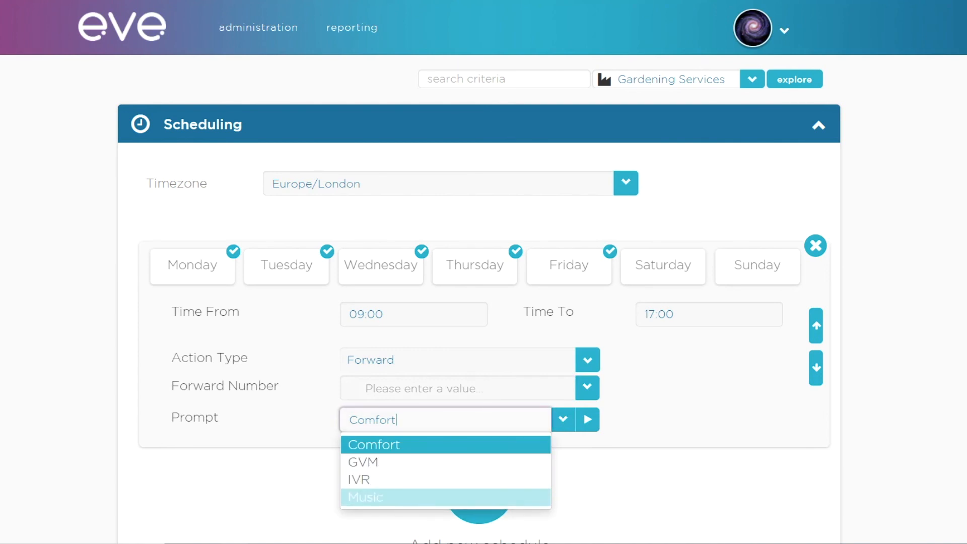
left_click(374, 444)
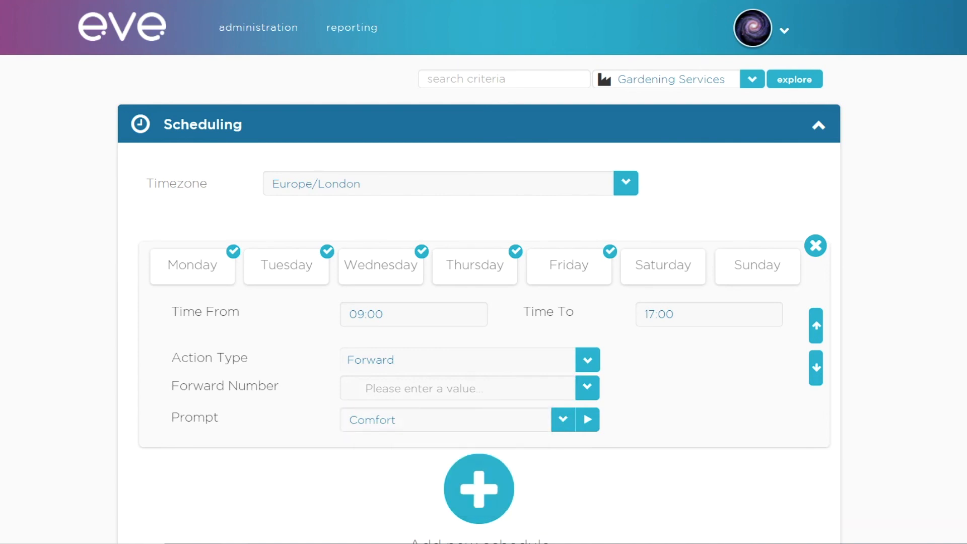
Add a date-based schedule below the weekly one and set its start time to 09:00.
scroll(483, 272, "down", 4)
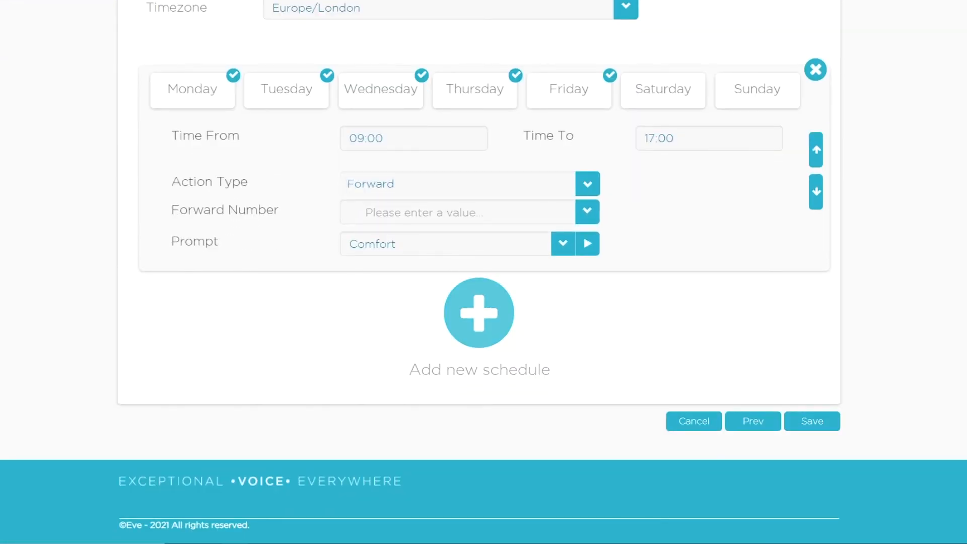
left_click(479, 313)
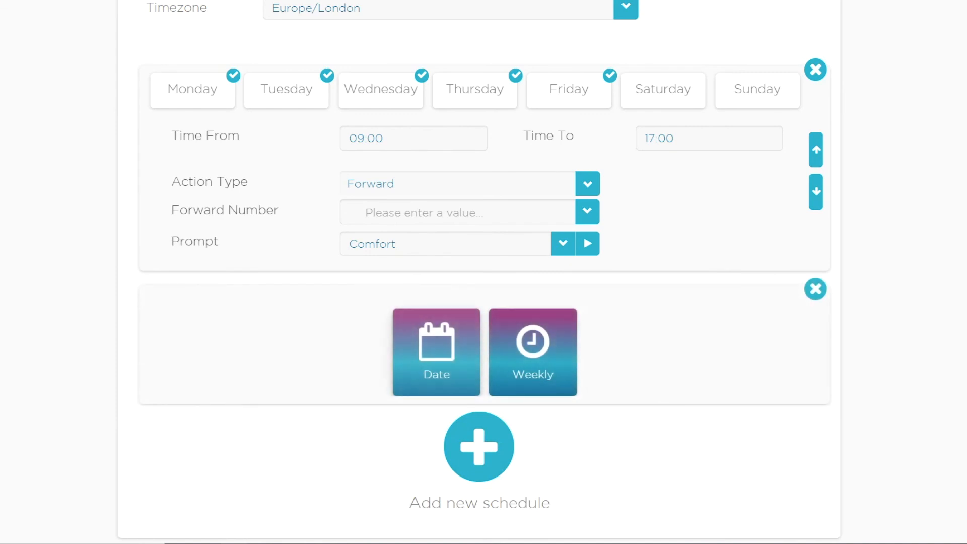
left_click(436, 351)
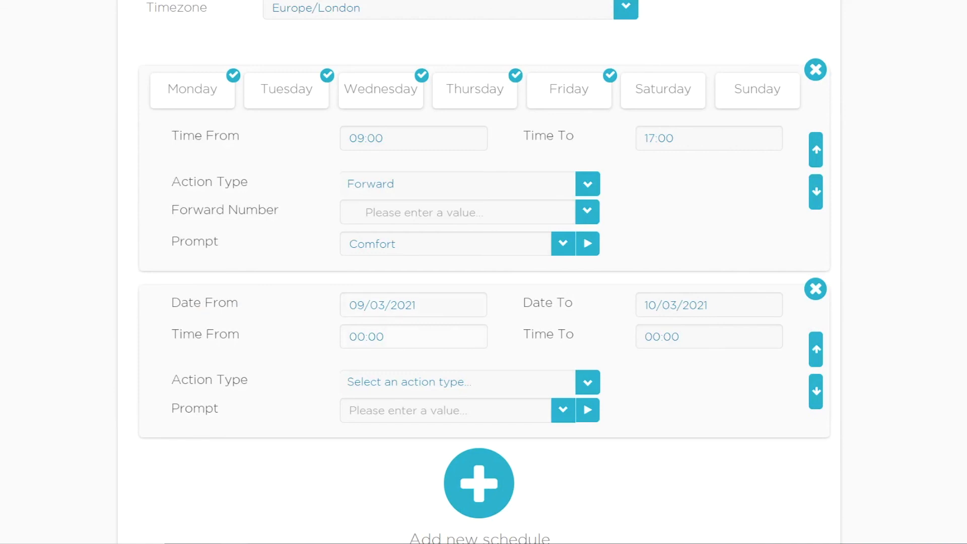
left_click(376, 337)
left_click(356, 336)
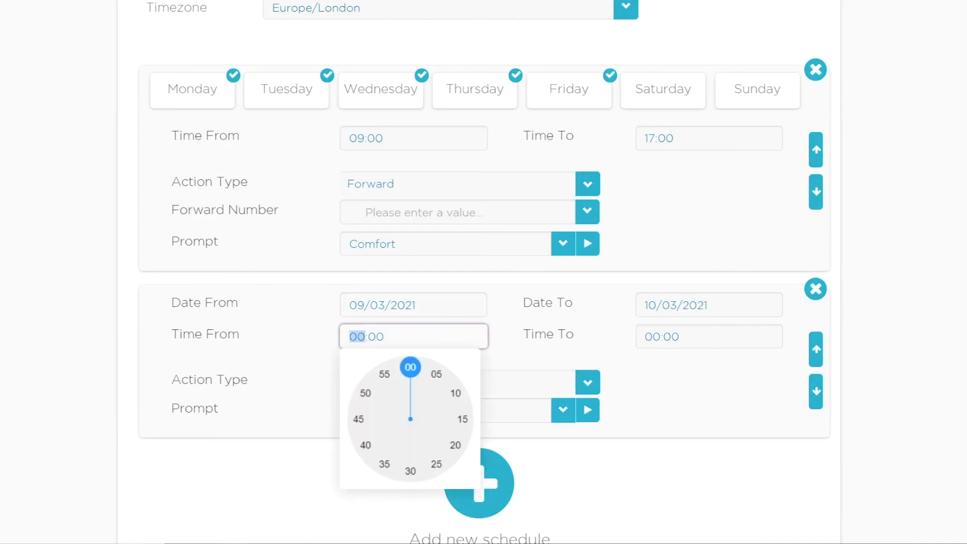
left_click(358, 418)
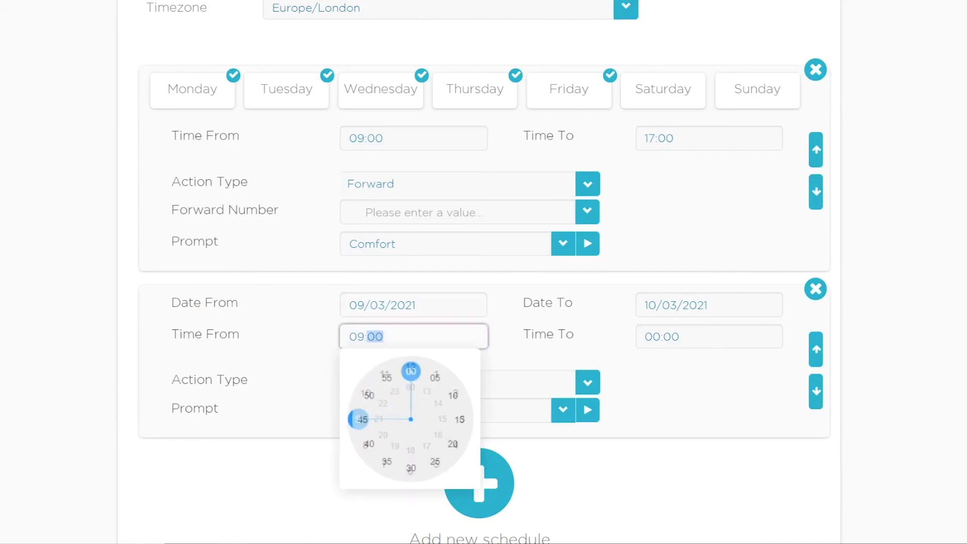
Set the date schedule's end to 11/03/2021 at 09:00 and show its action type choices.
left_click(708, 305)
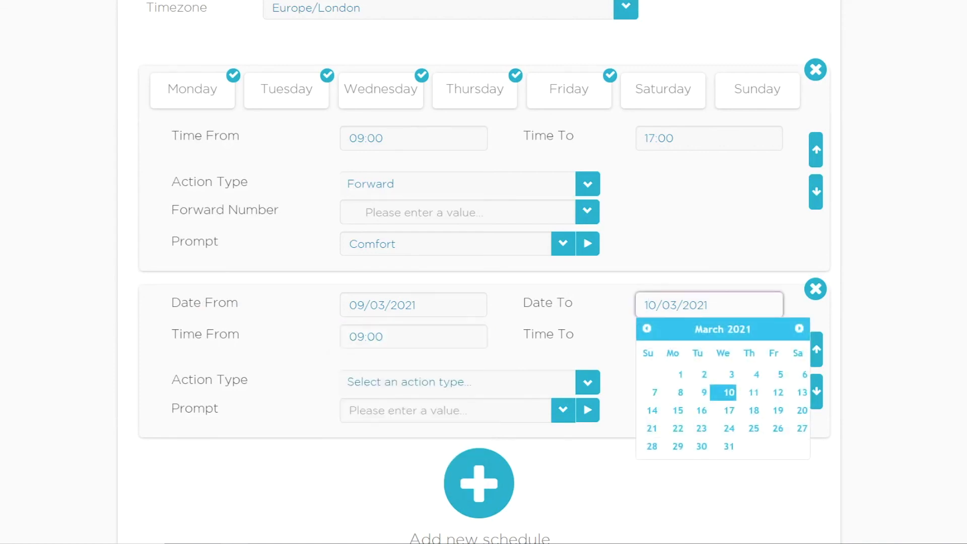
left_click(753, 391)
left_click(653, 336)
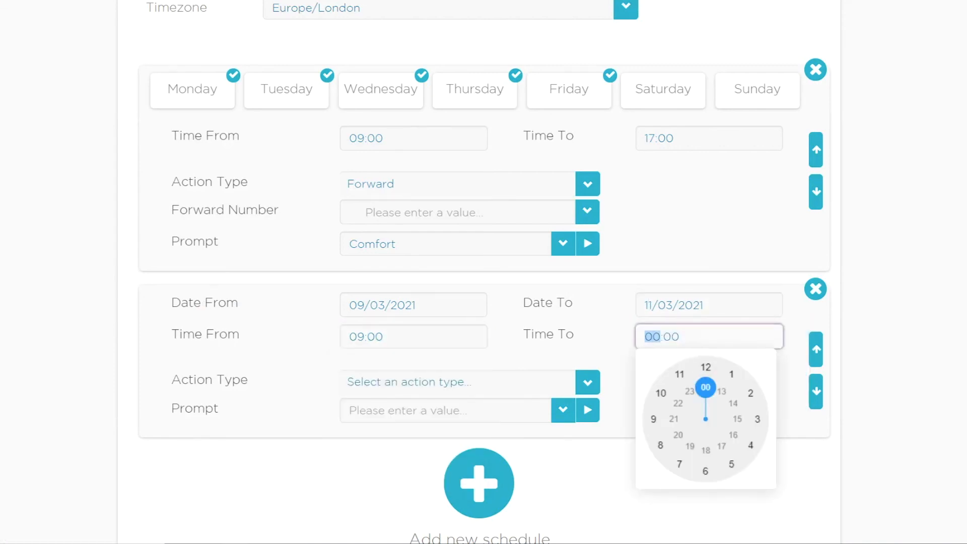
left_click(737, 419)
left_click_drag(737, 418, 653, 419)
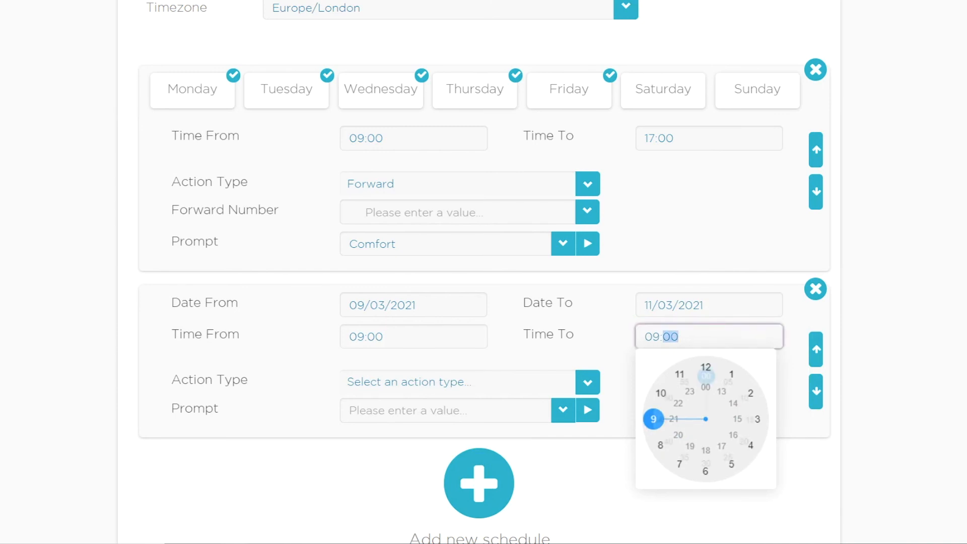
left_click(457, 382)
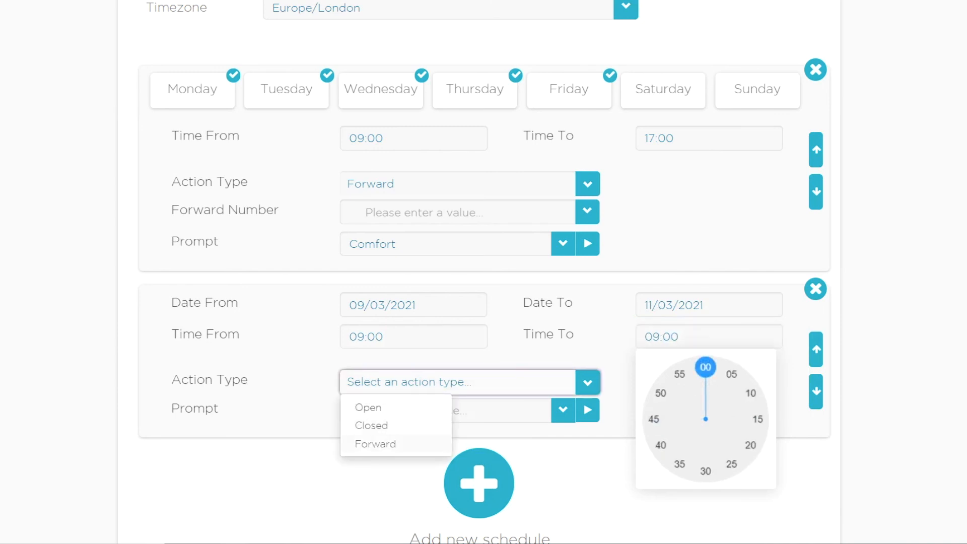
Add a third blank schedule and remove both it and the date schedule.
left_click(478, 482)
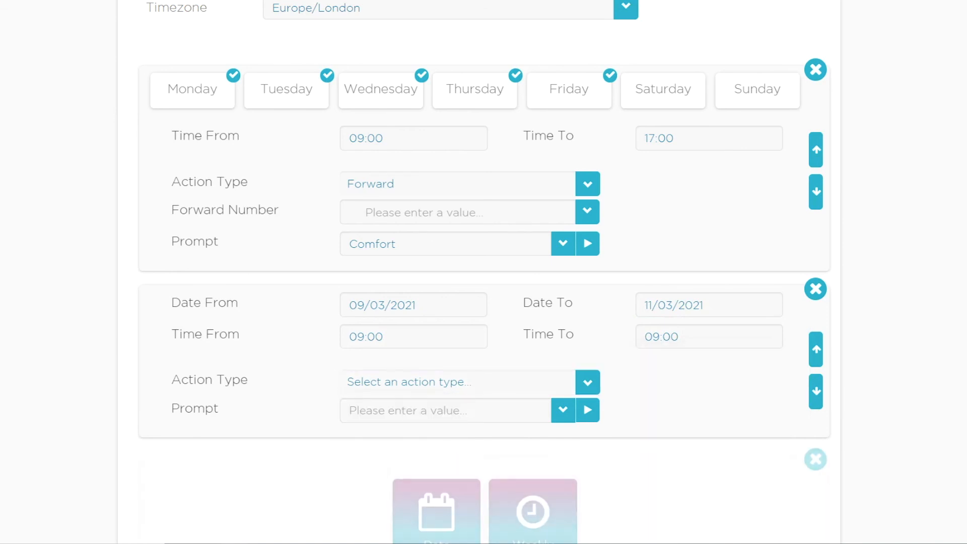
left_click(815, 458)
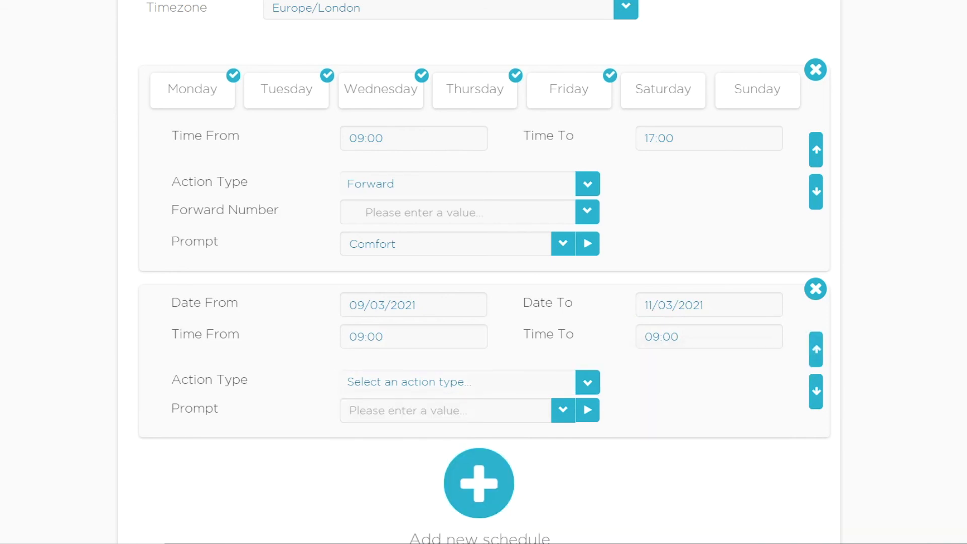
left_click(815, 288)
Save the call queue with its weekly schedule.
left_click(812, 421)
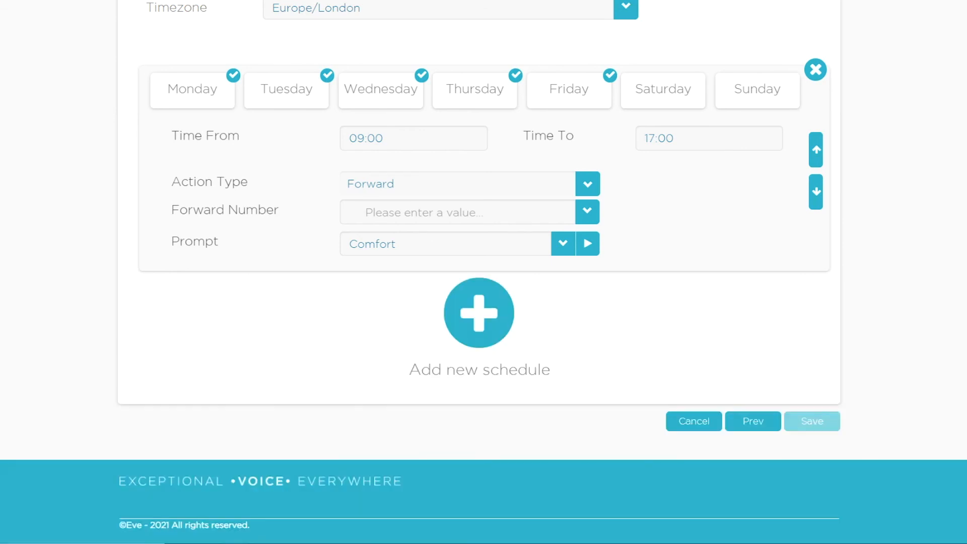